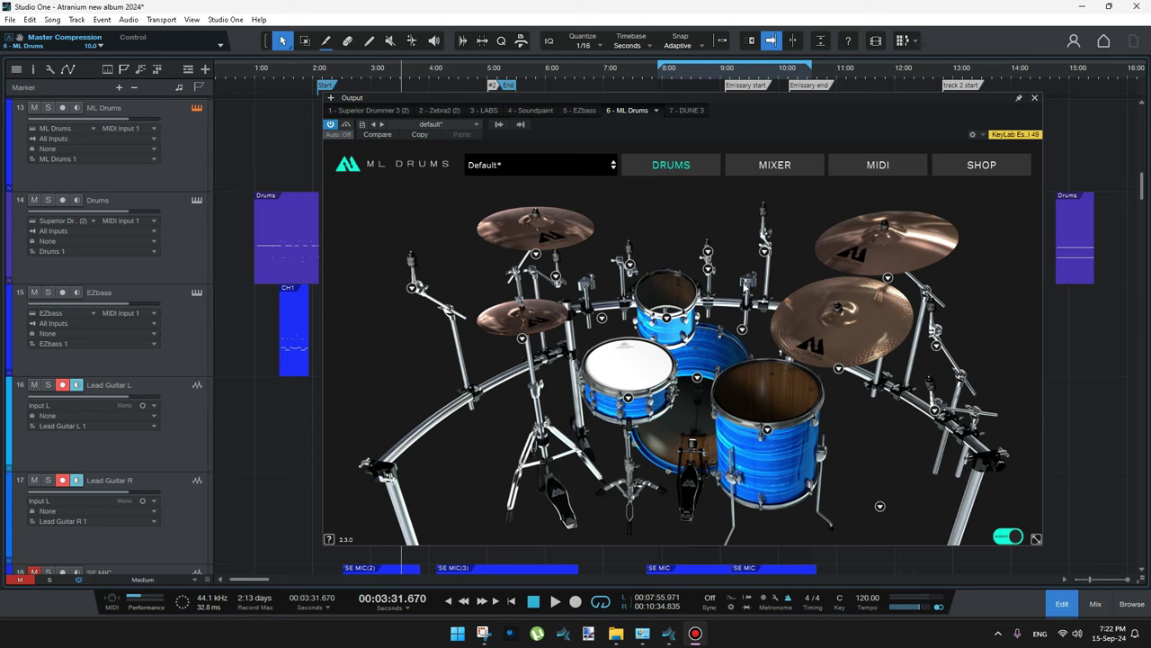
Step: Look at the ML Drums add-on shop page, and return to the drum kit view
click(972, 167)
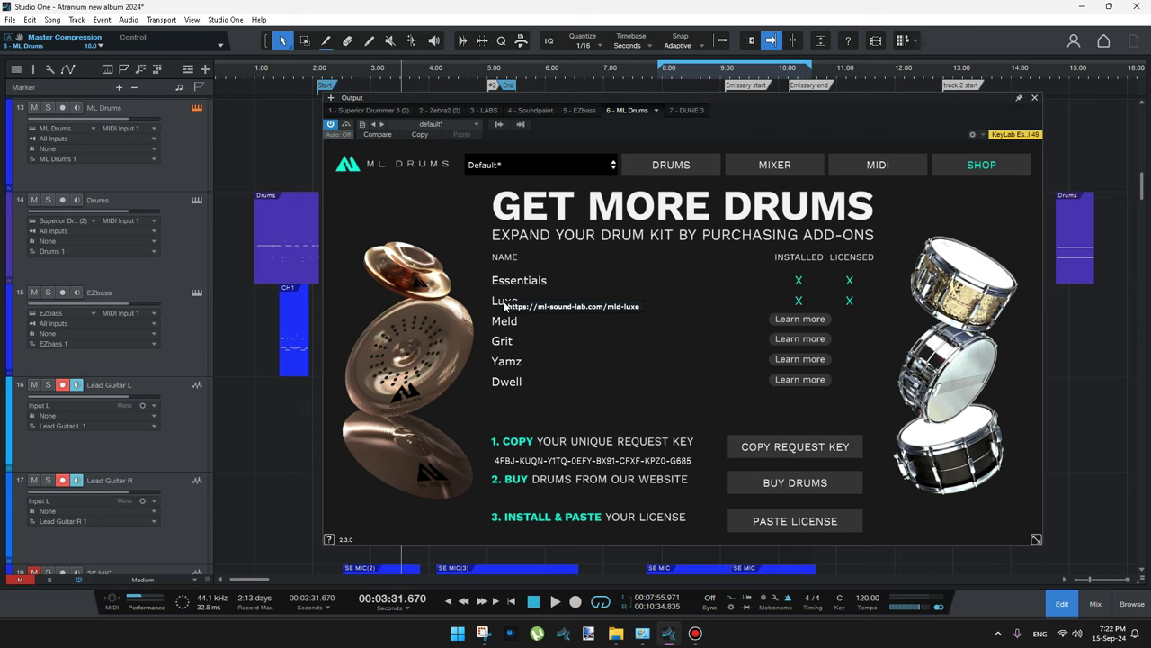
click(959, 169)
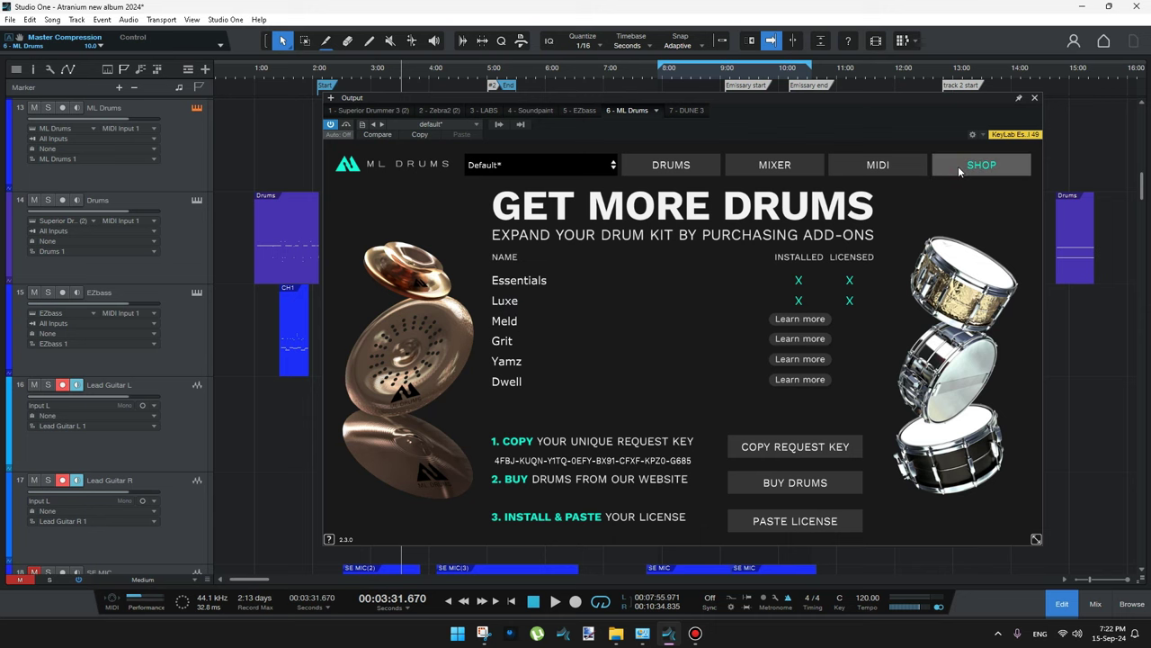
click(671, 165)
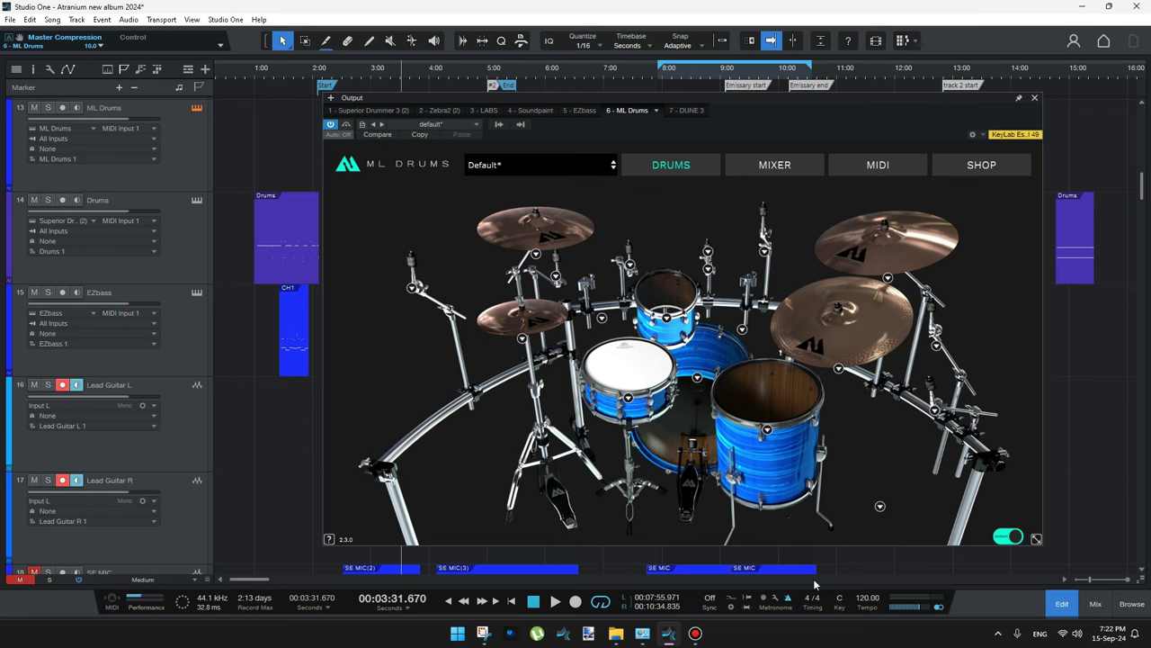
mouse_move(701, 634)
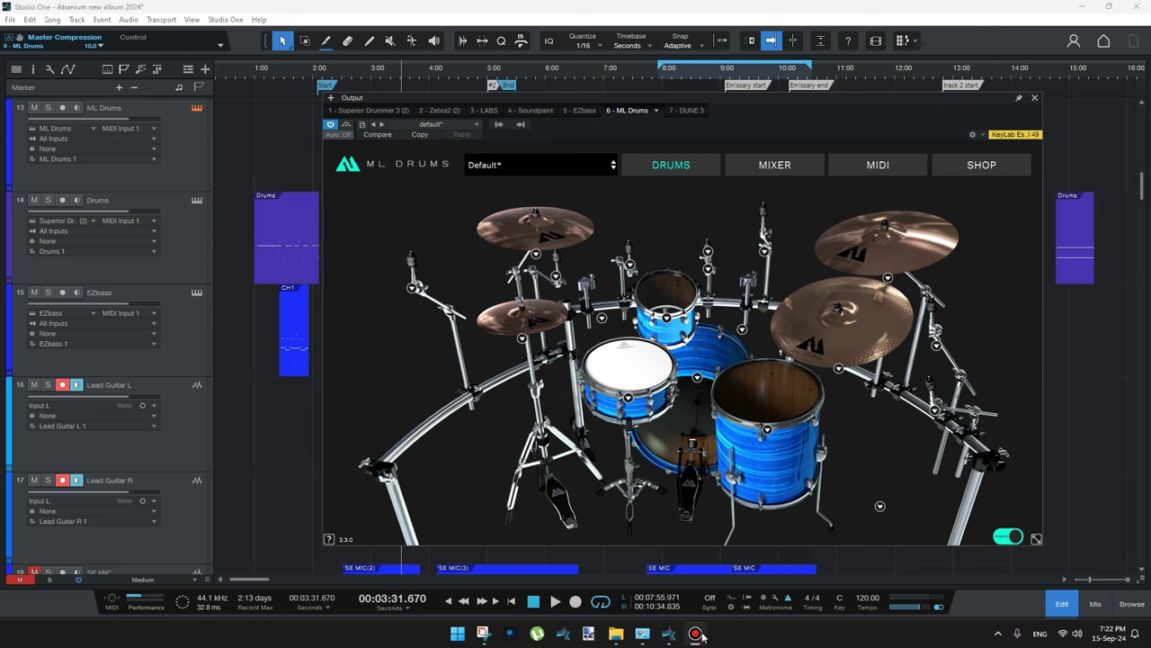
click(398, 286)
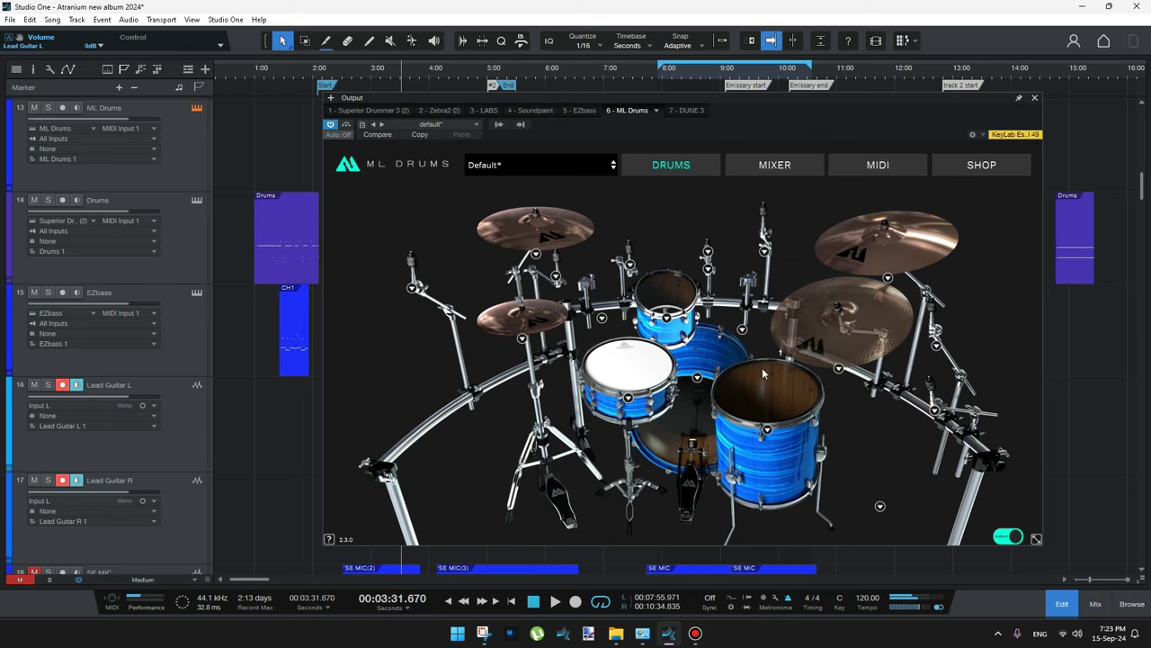
Step: Examine the ML Drums mixer channels for the individual drums, and return to the drum kit view
click(772, 169)
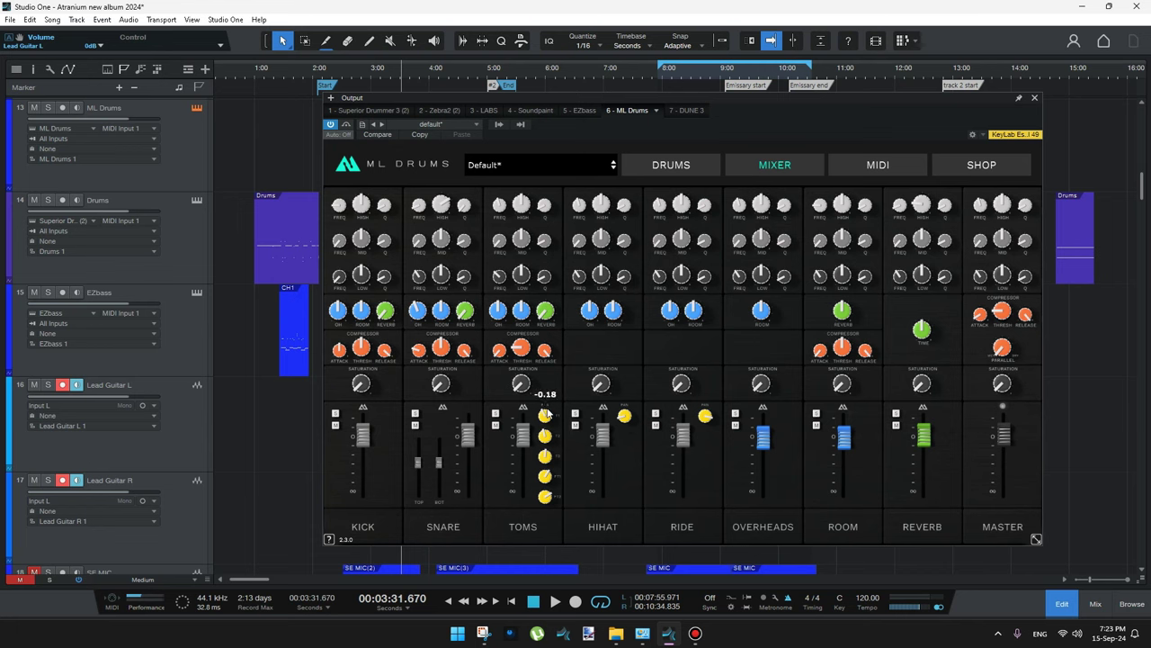
click(660, 166)
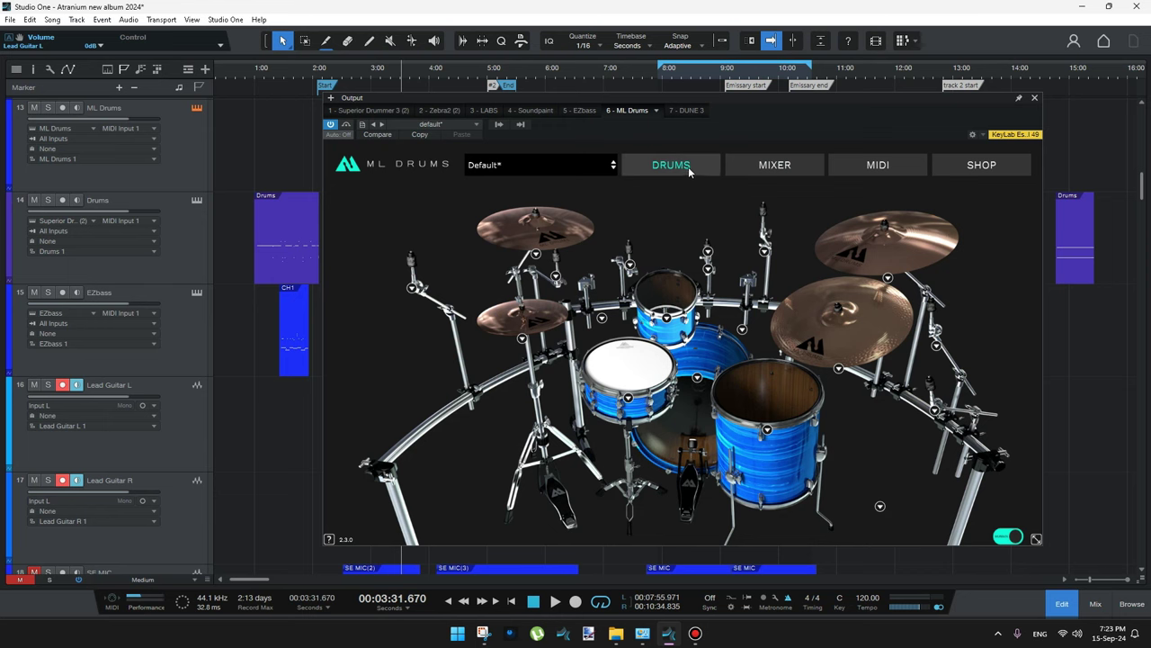
click(769, 166)
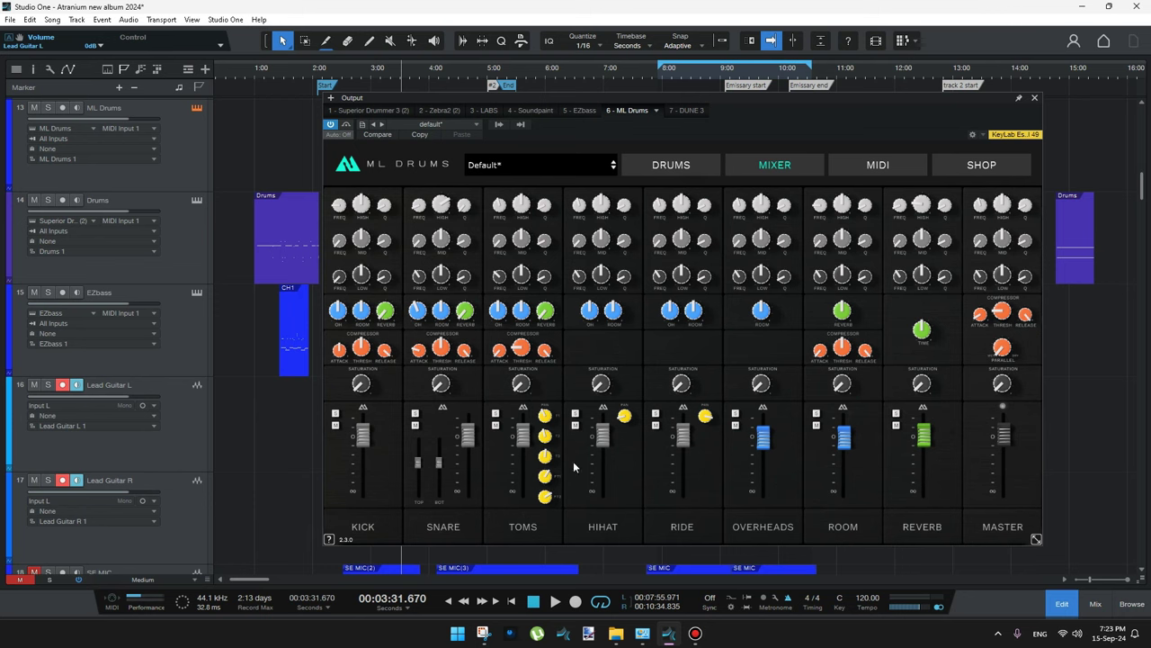
click(691, 166)
click(771, 165)
click(689, 164)
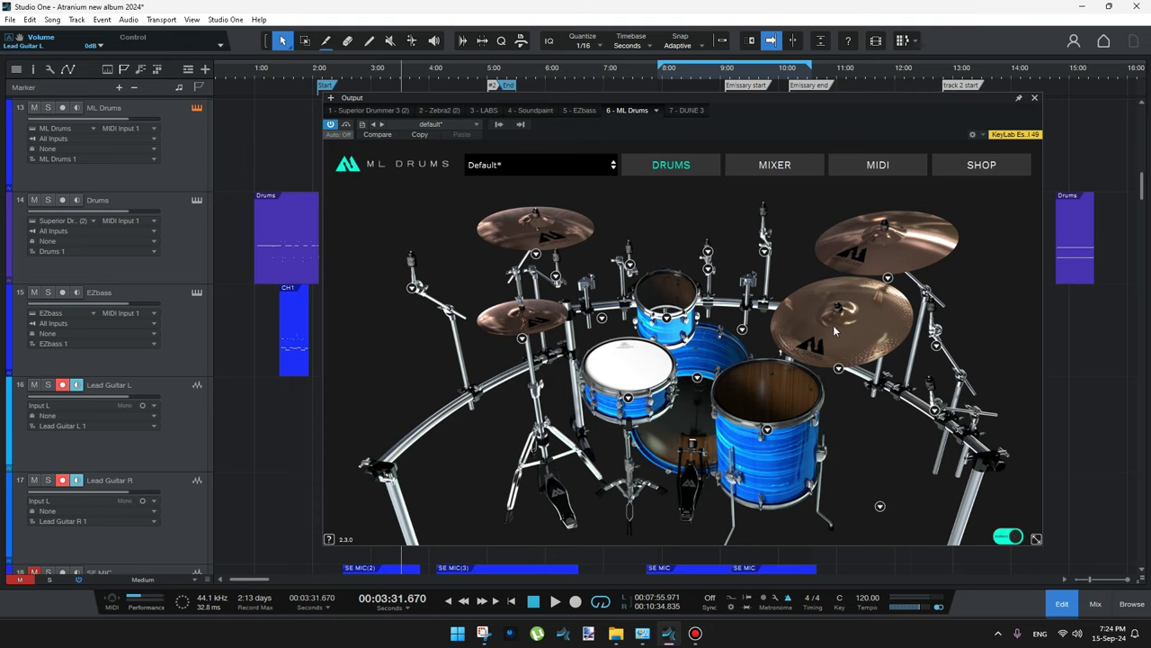
Step: Audition the large lower cymbal, the floor tom and the snare in the kit
click(869, 321)
click(766, 400)
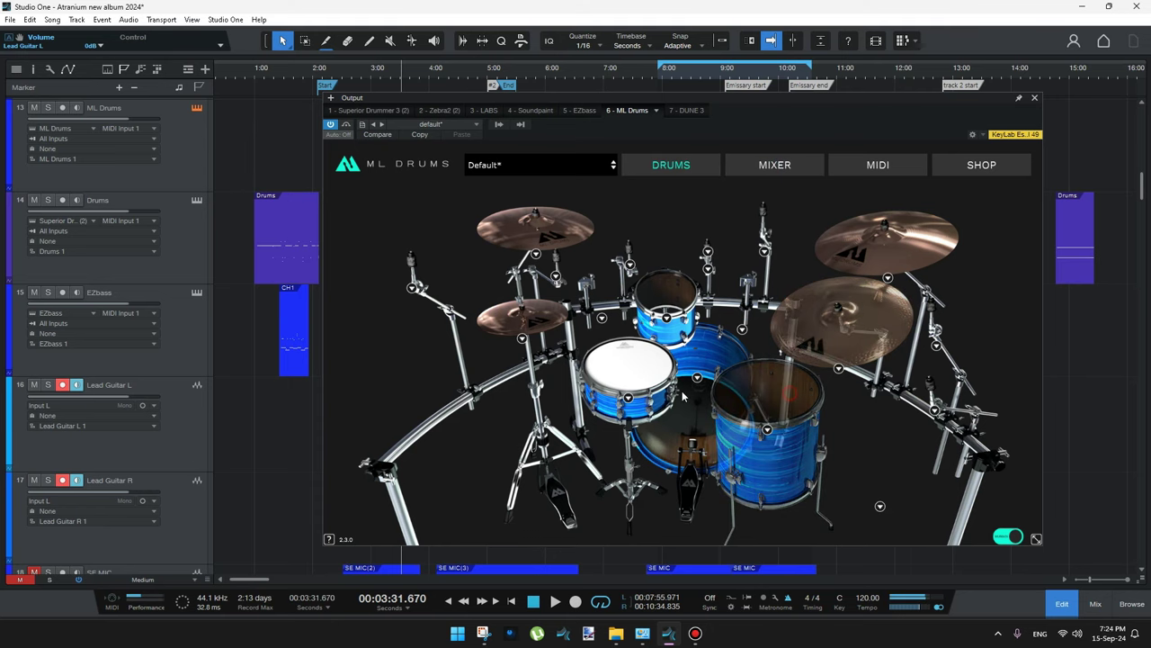
click(630, 369)
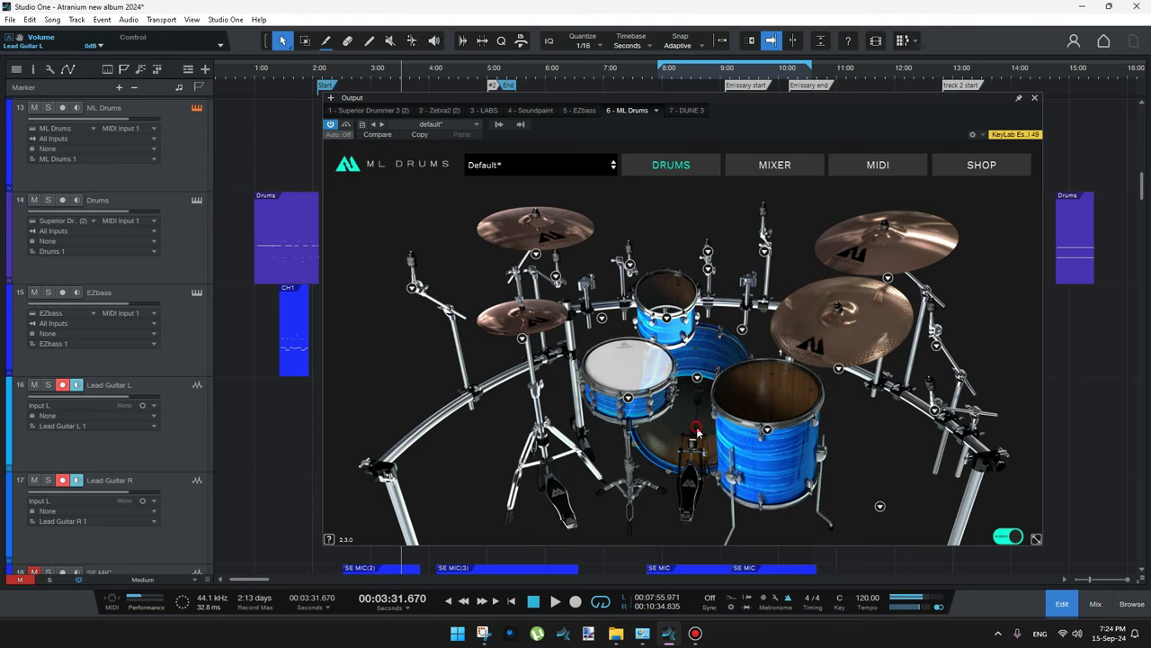
Step: Examine the available kick drum models and the variants of the Kick T SCWB 22"x16", leaving the selection as it is
click(698, 381)
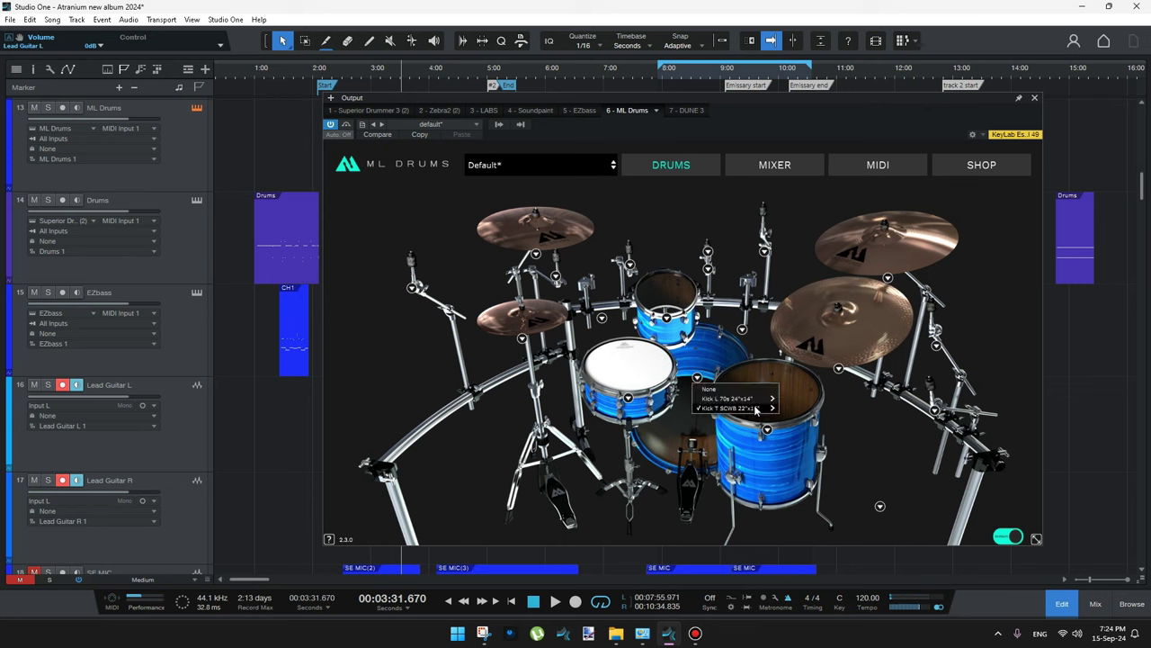
mouse_move(758, 410)
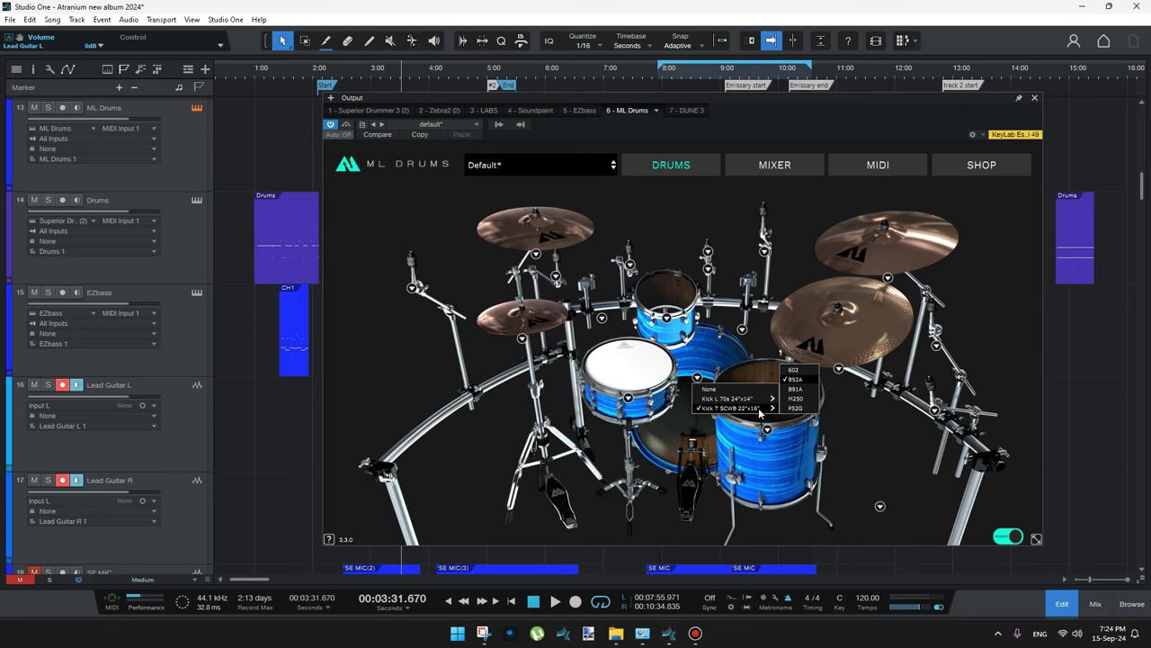
click(662, 383)
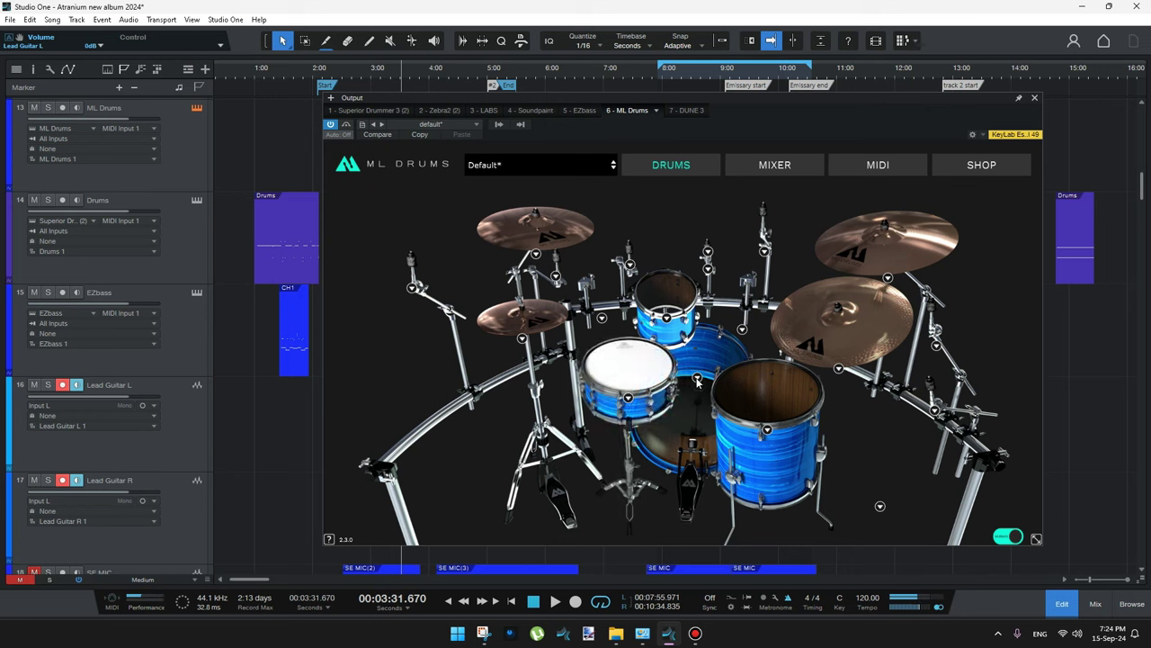
Step: Examine the snare models and choose the 300Hz tuning of the Snare T SCWB 14"x5.5"
click(628, 397)
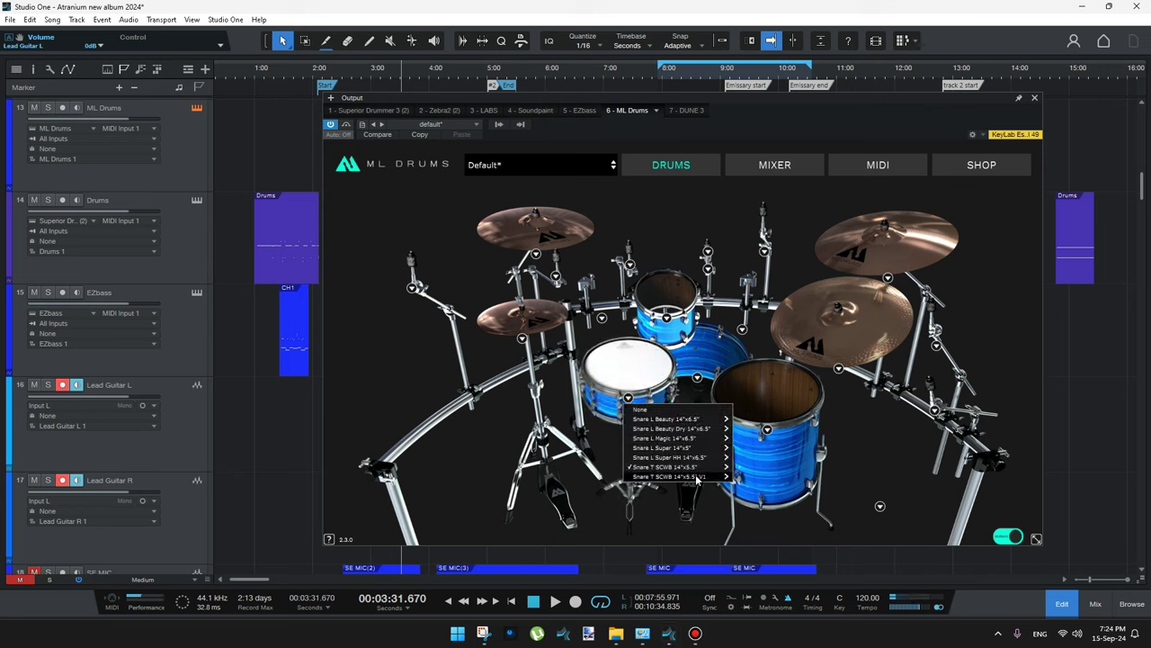
mouse_move(694, 468)
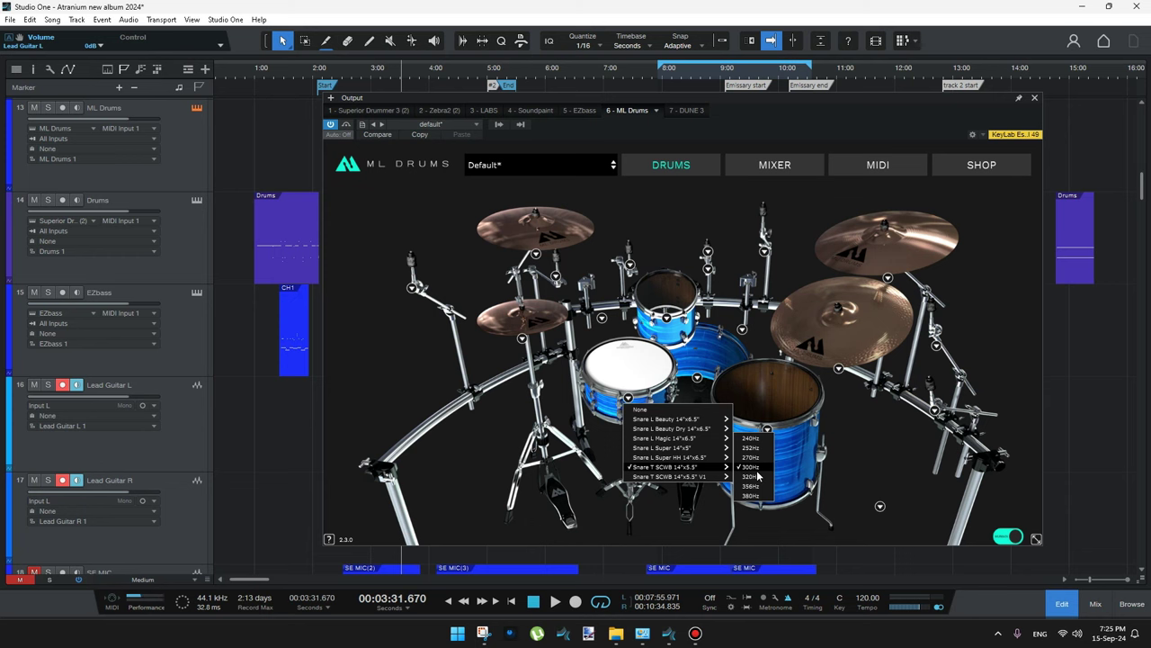
click(757, 466)
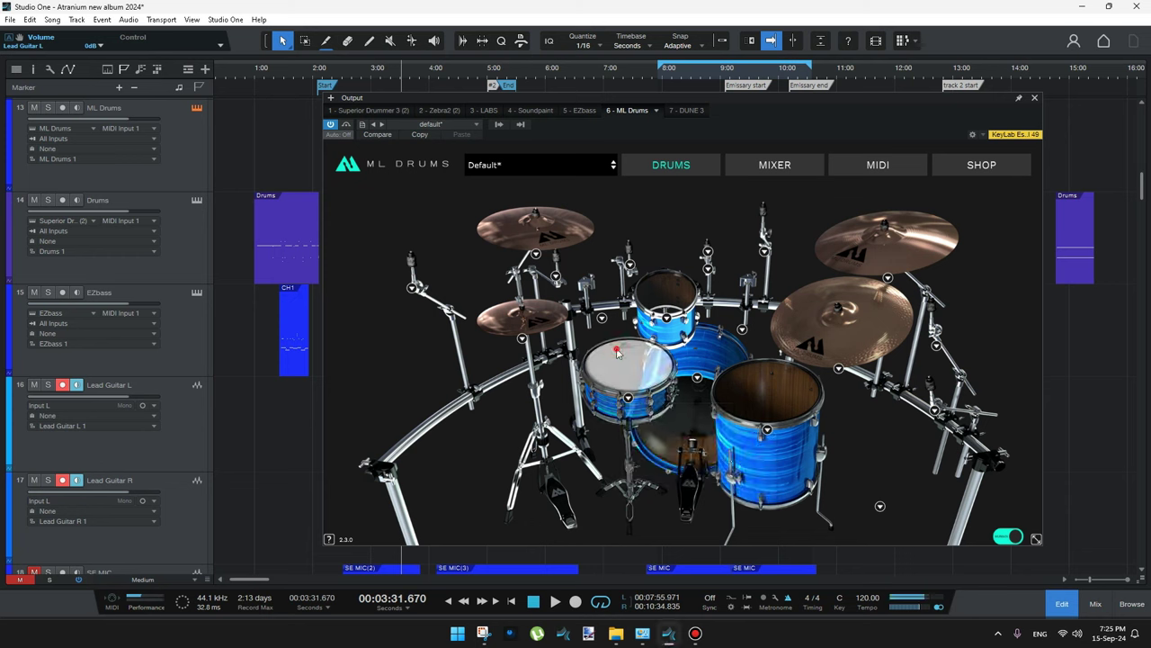
Step: Set the Snare T SCWB 14"x5.5" to the 252Hz tuning and audition the drum
click(629, 397)
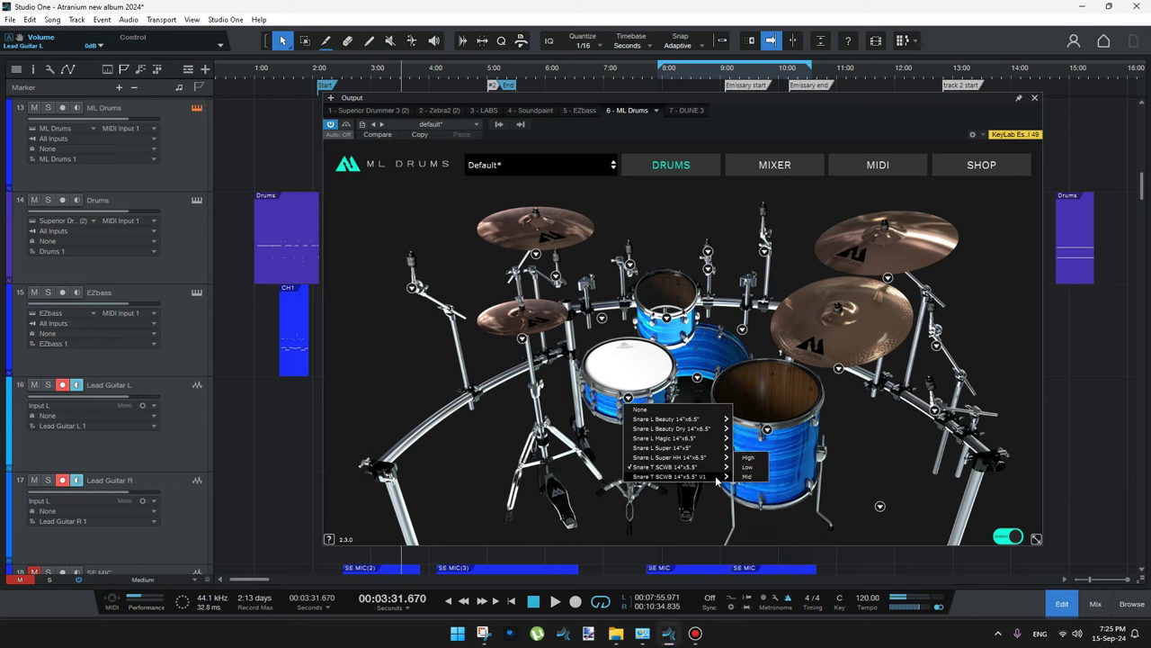
mouse_move(720, 466)
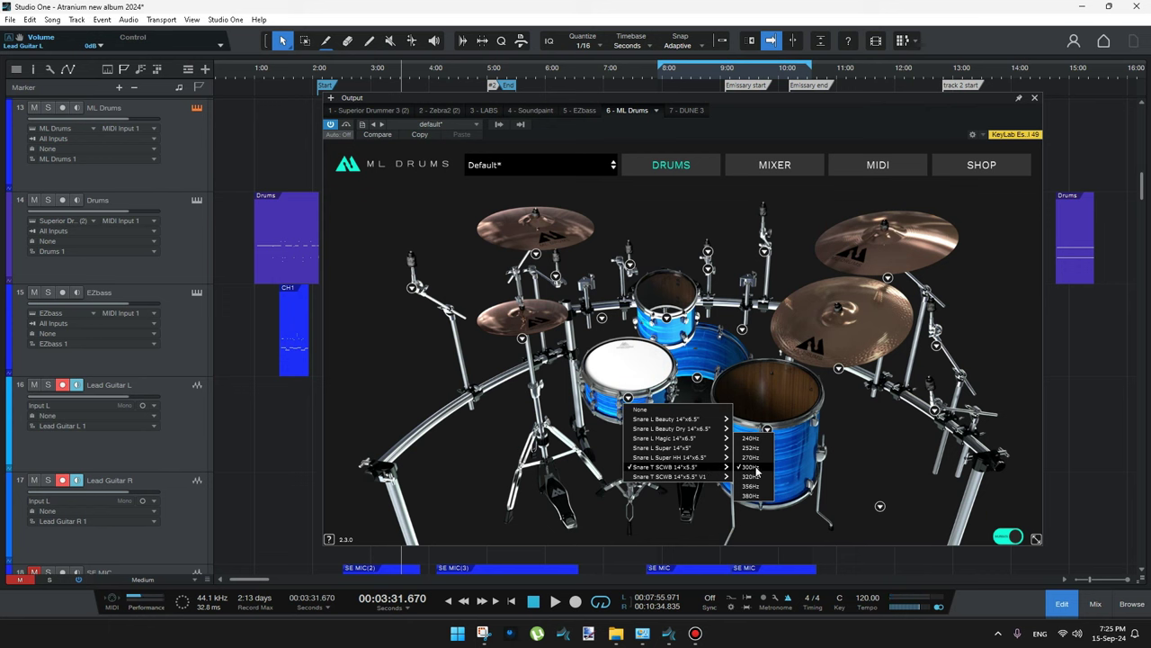
click(758, 455)
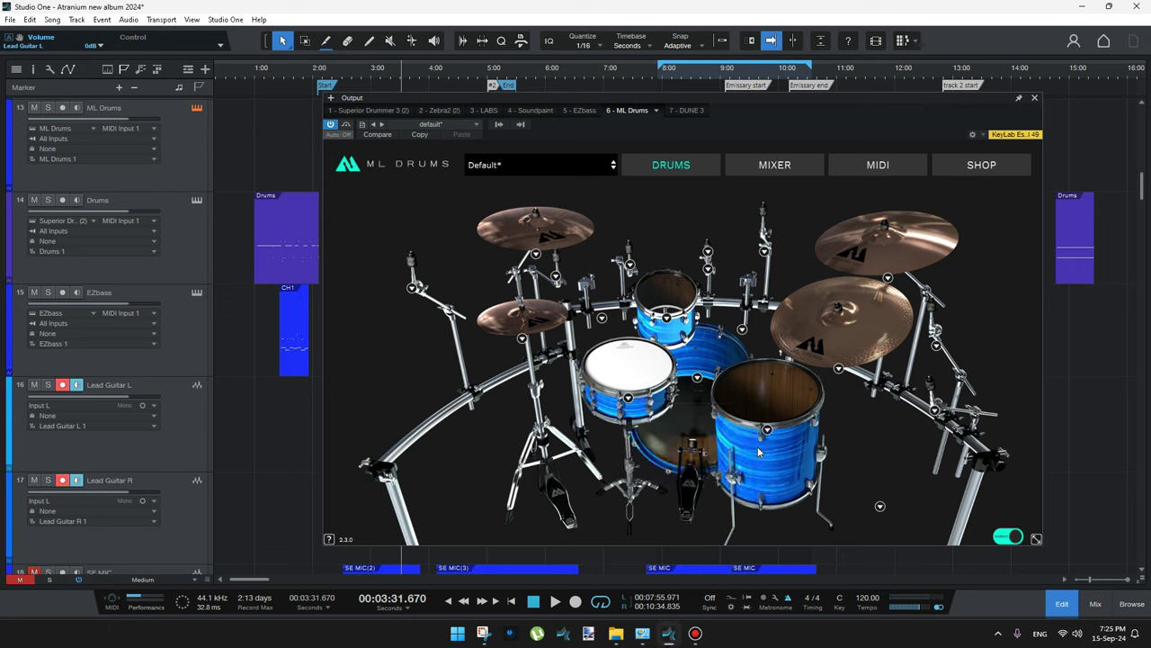
click(629, 396)
mouse_move(698, 467)
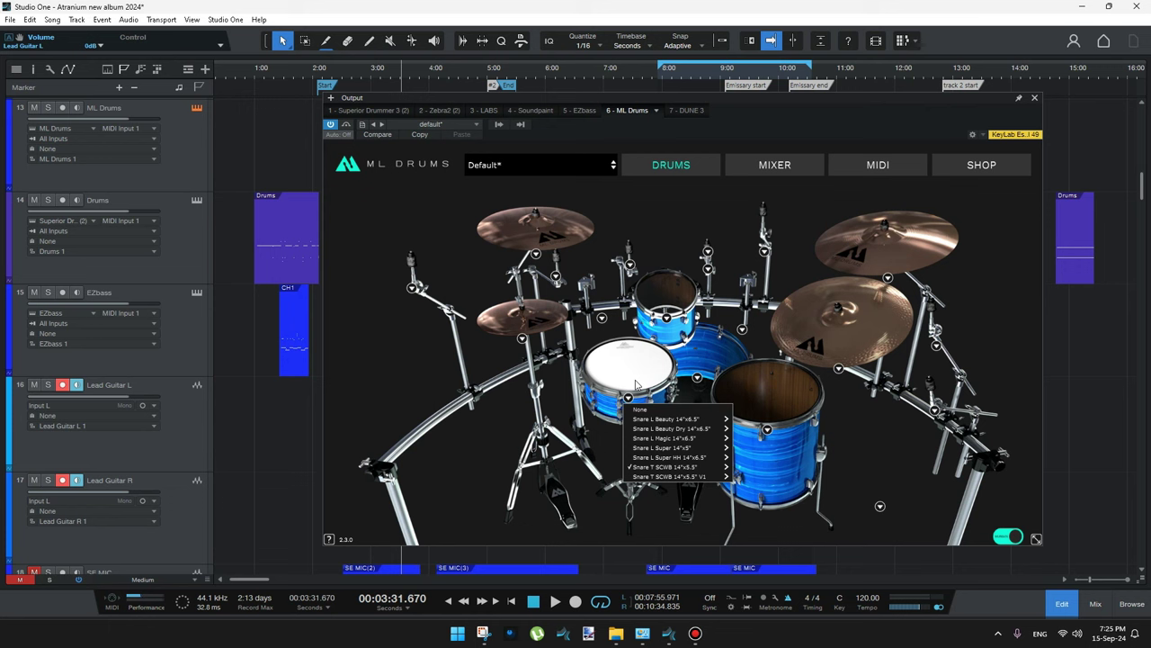
click(634, 386)
click(633, 389)
click(633, 390)
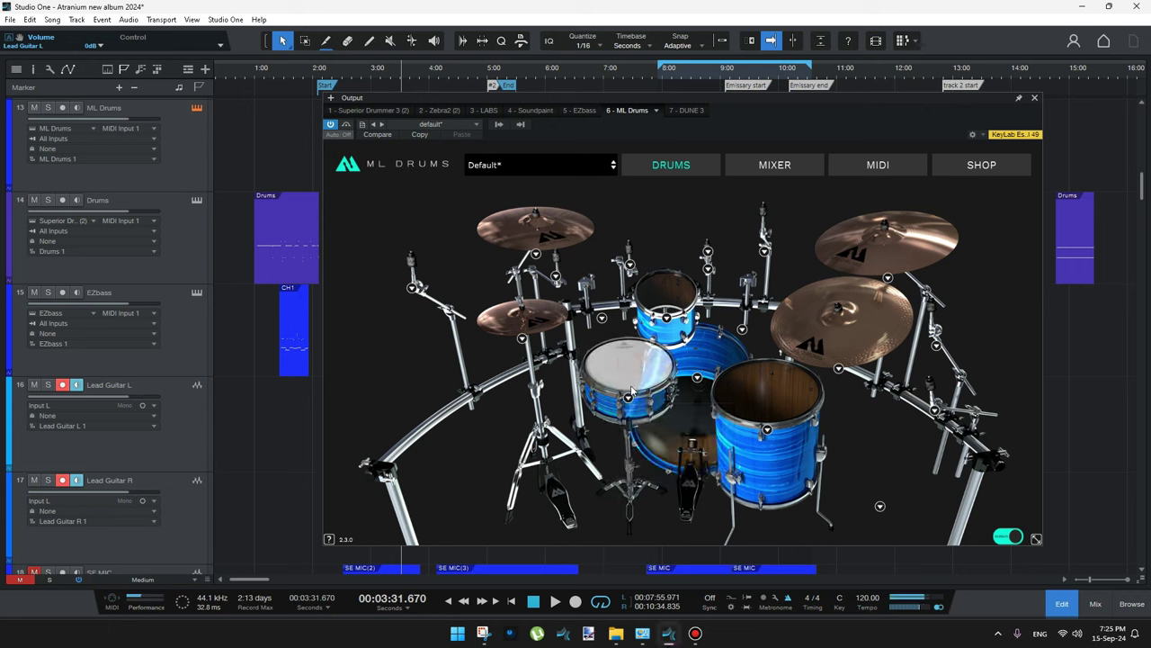
Step: Set the Snare T SCWB 14"x5.5" to the 356Hz tuning and audition the drum
click(627, 397)
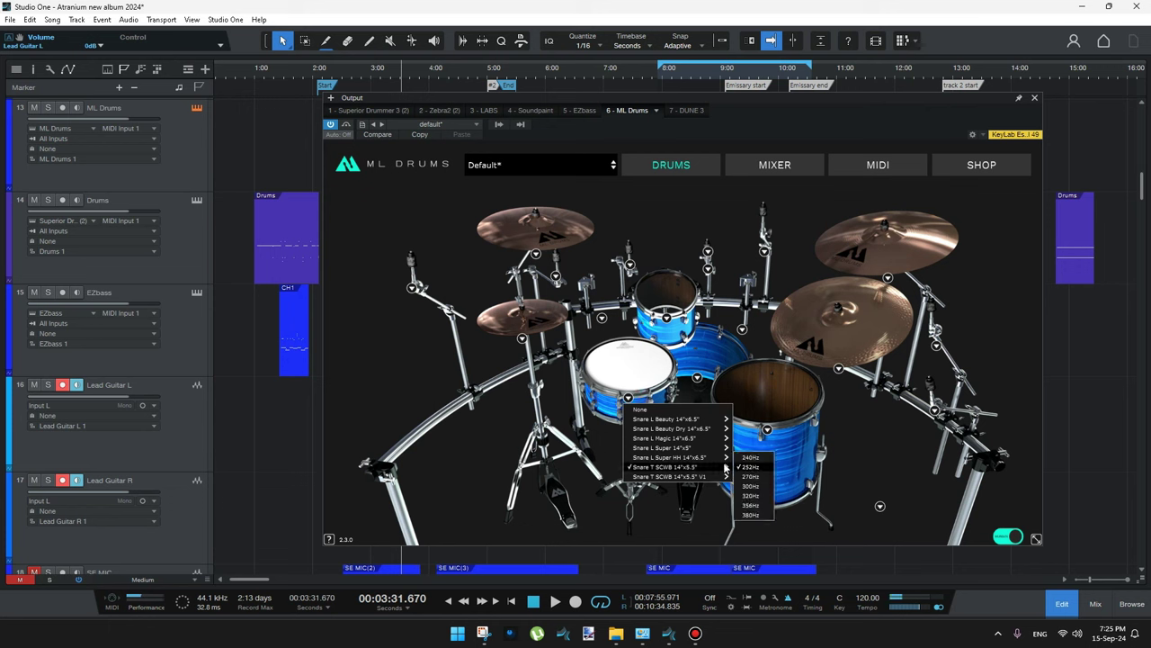
click(751, 505)
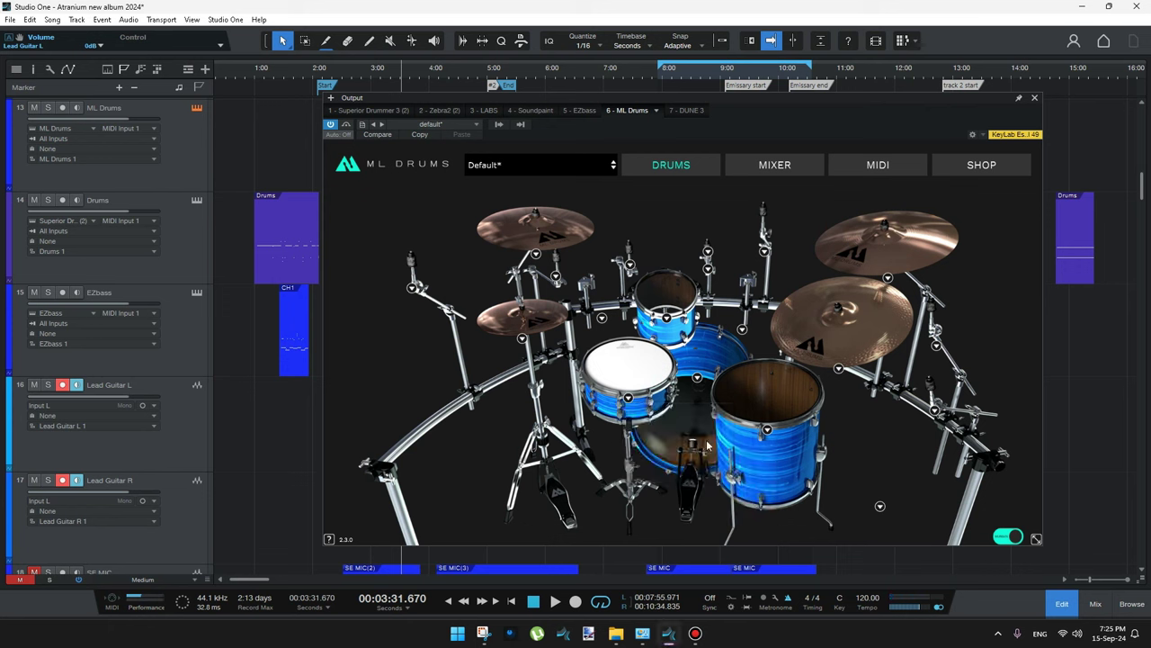
click(646, 368)
click(646, 367)
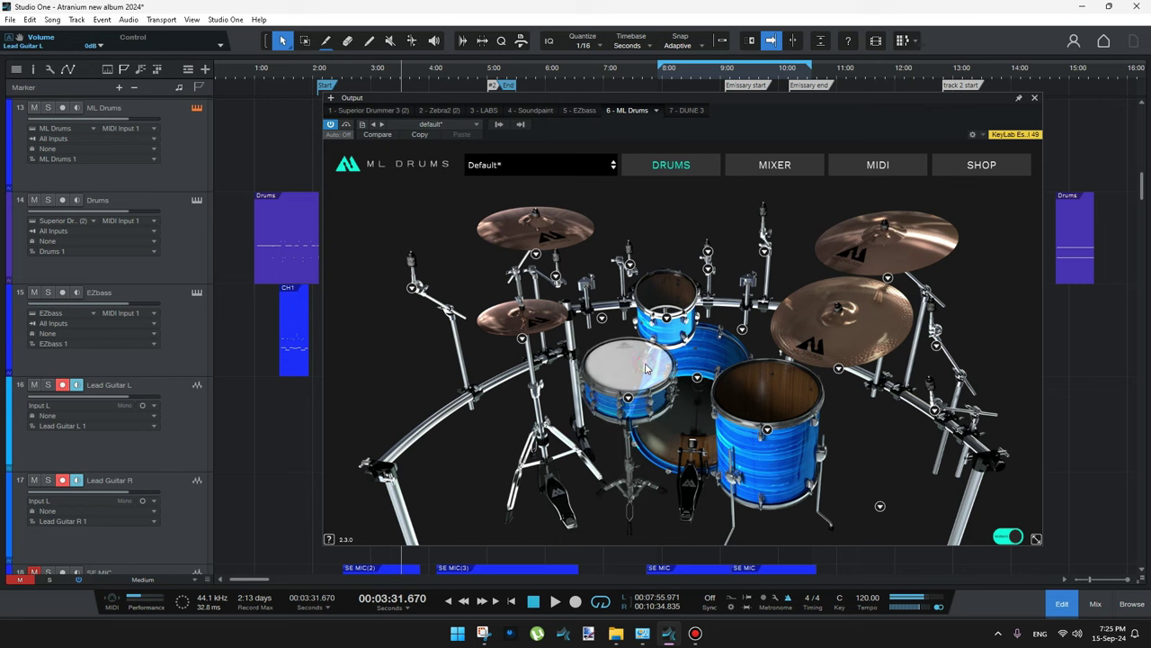
Step: Load the High variant of the Snare T SCWB 14"x5.5" V1 and audition it
click(628, 397)
mouse_move(717, 474)
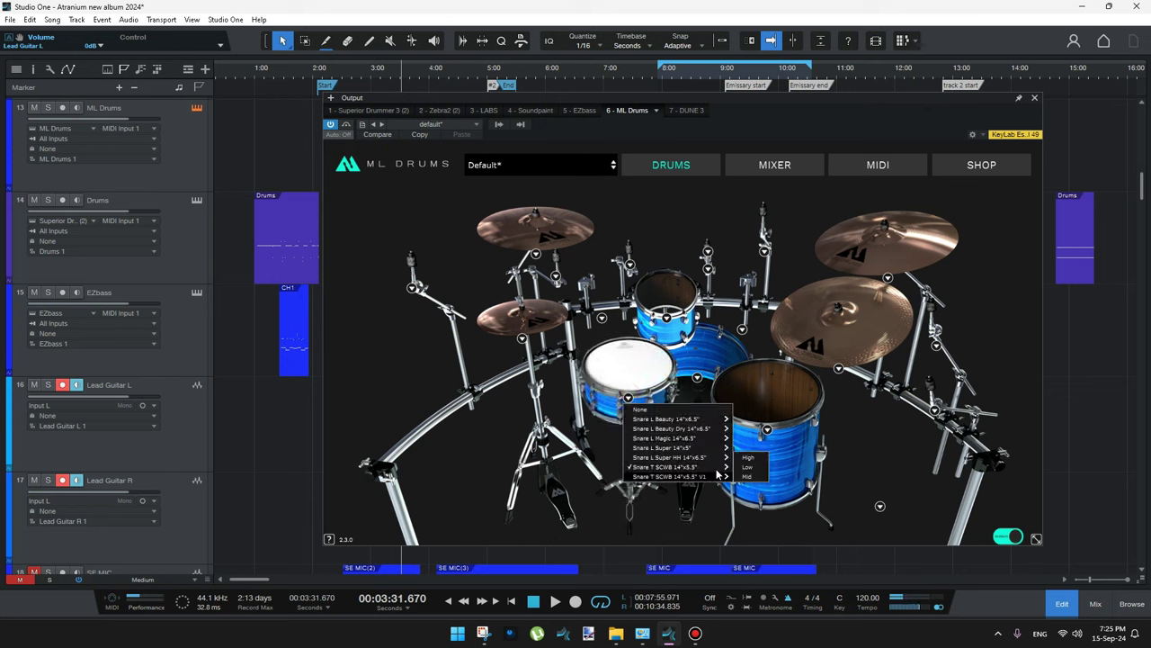
click(748, 457)
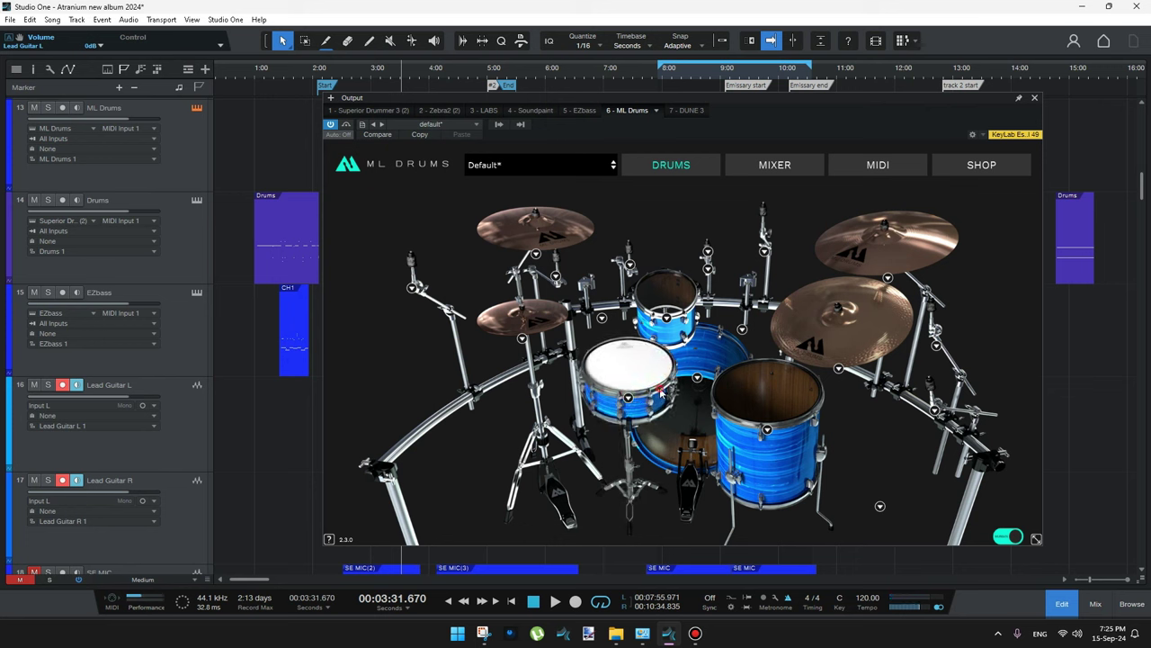
click(659, 389)
Step: Leave ML Drums for the mixing console and inspect the Amped Roots and Emissary amp plug-ins on the FX 2 channel
click(1036, 99)
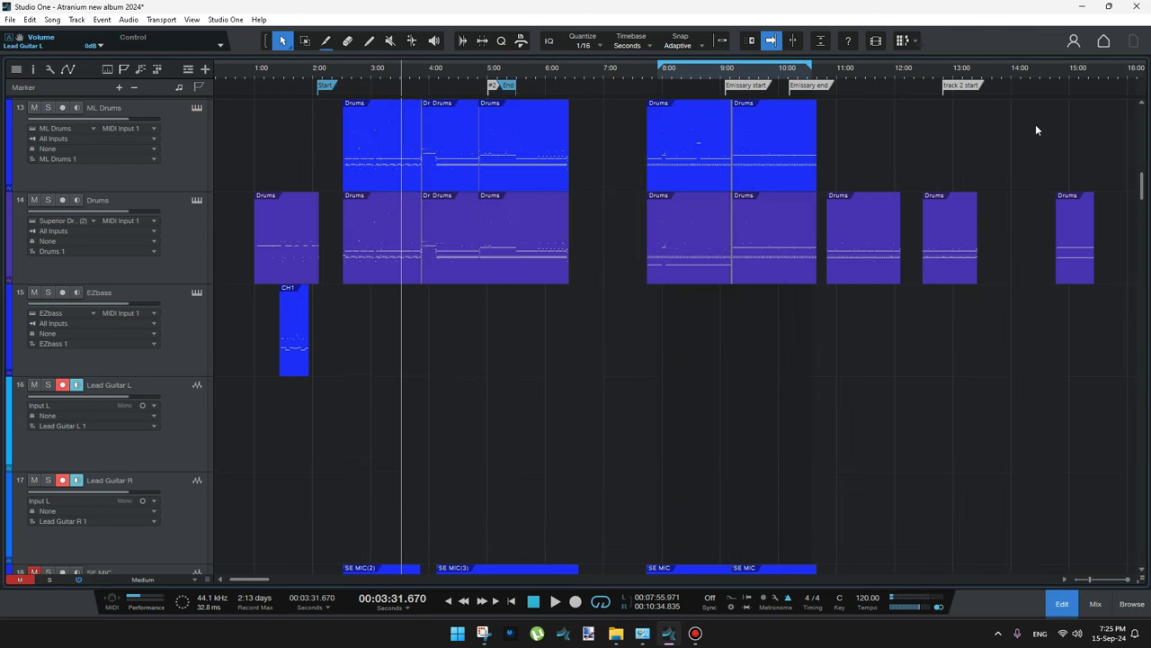
click(1096, 604)
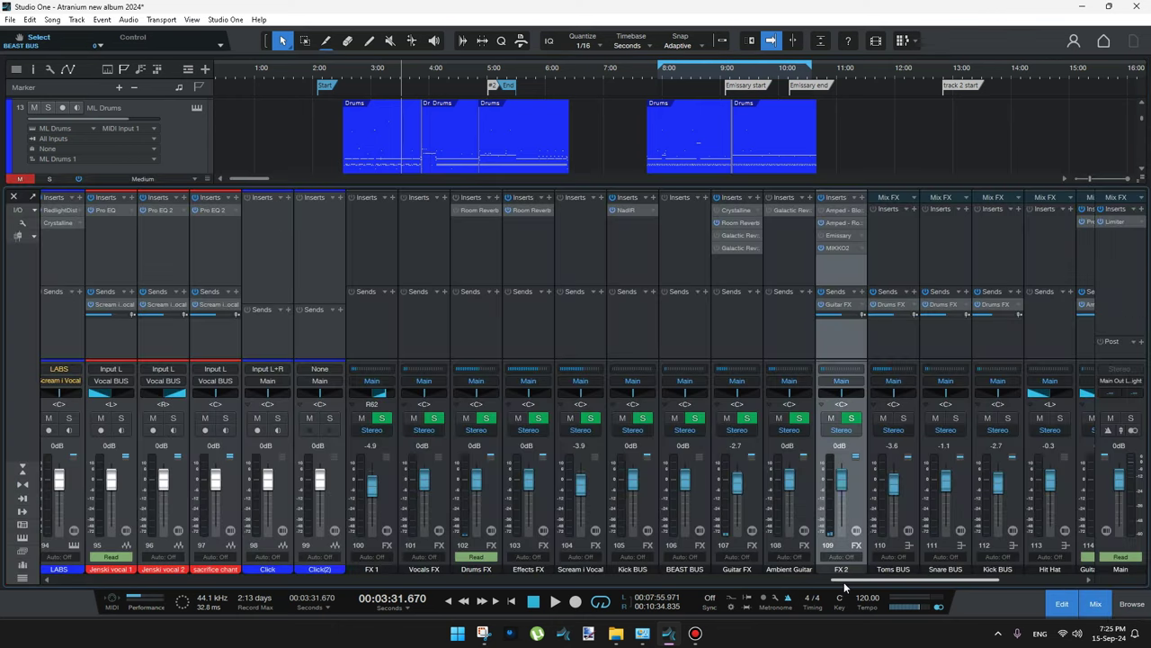
click(838, 223)
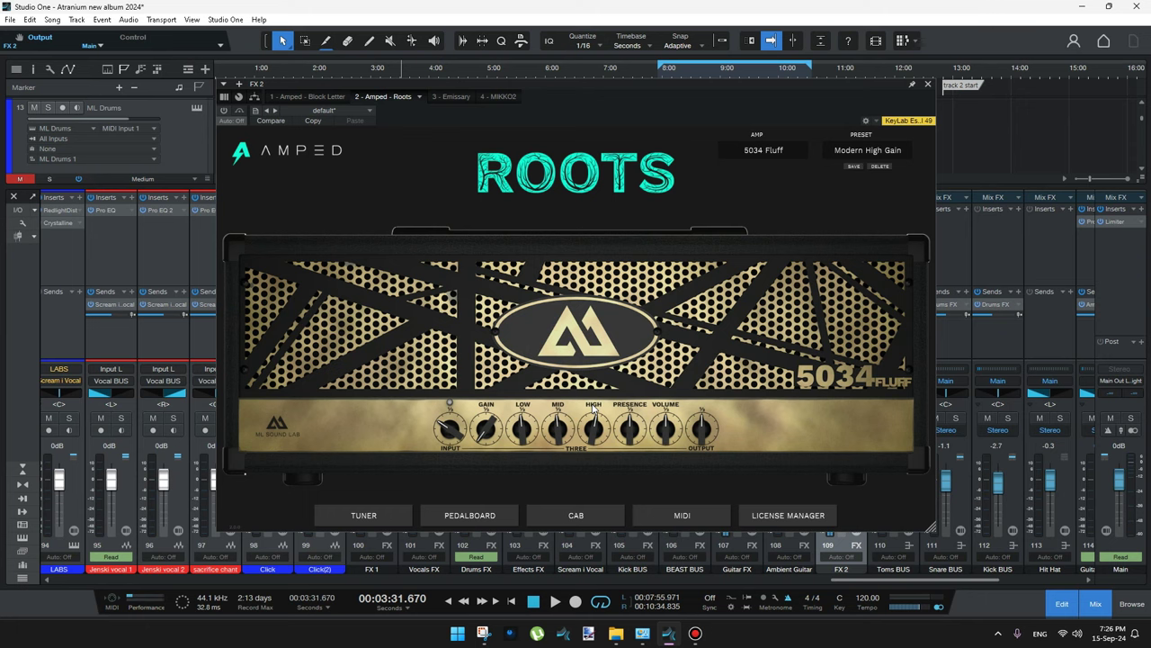
click(929, 84)
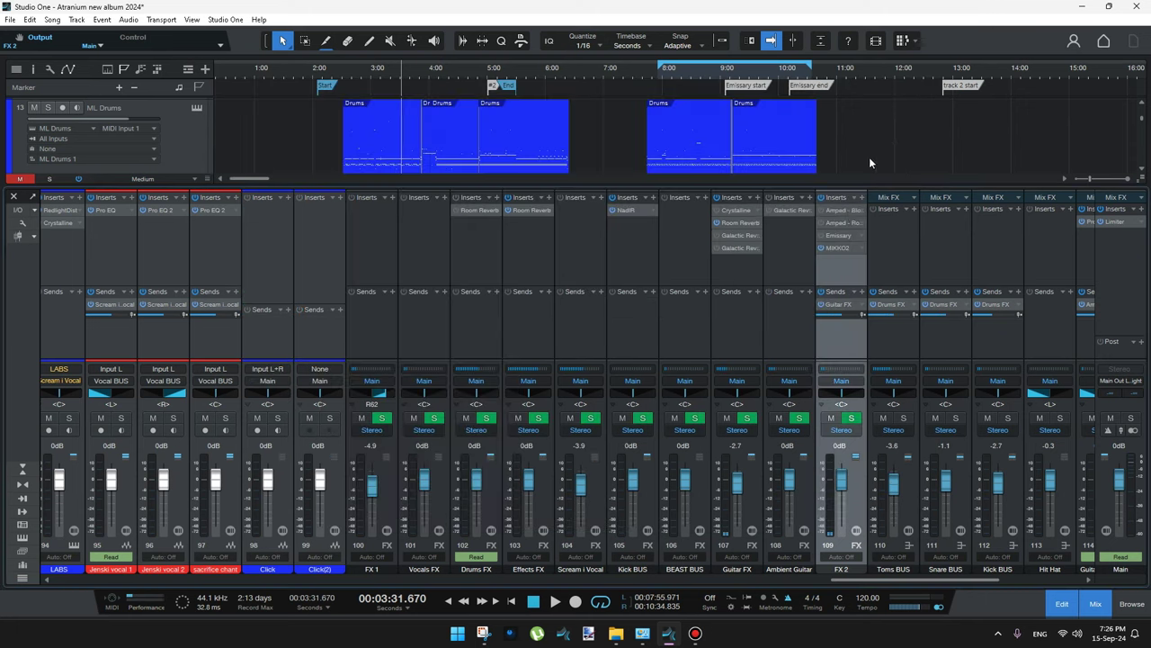
click(841, 236)
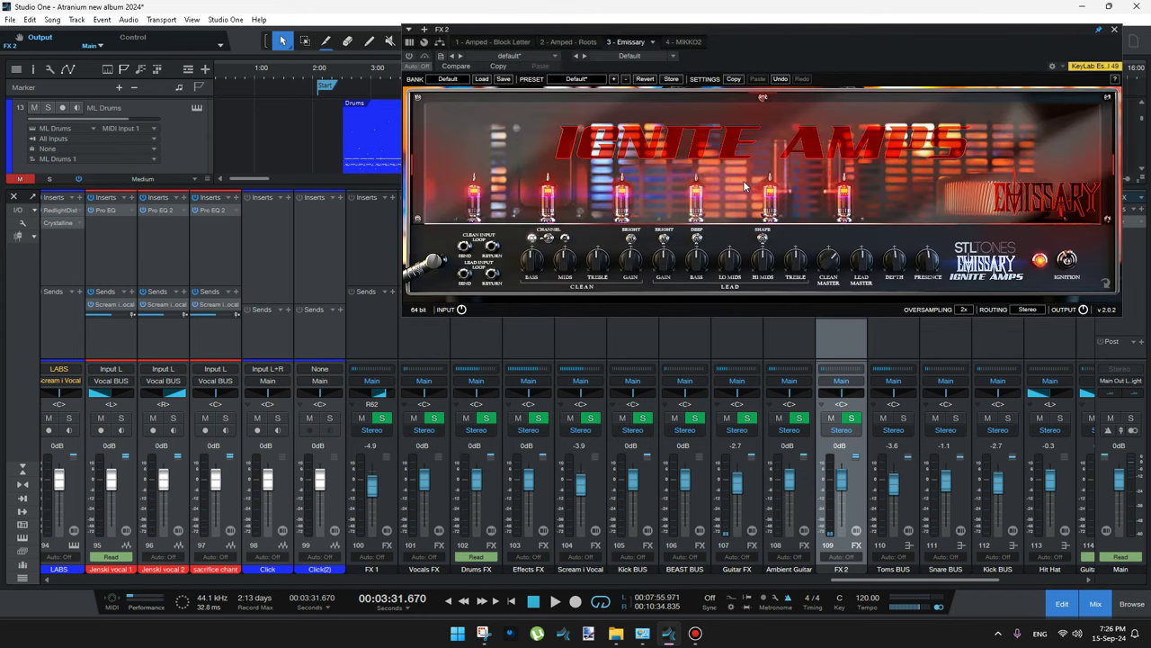
click(1115, 29)
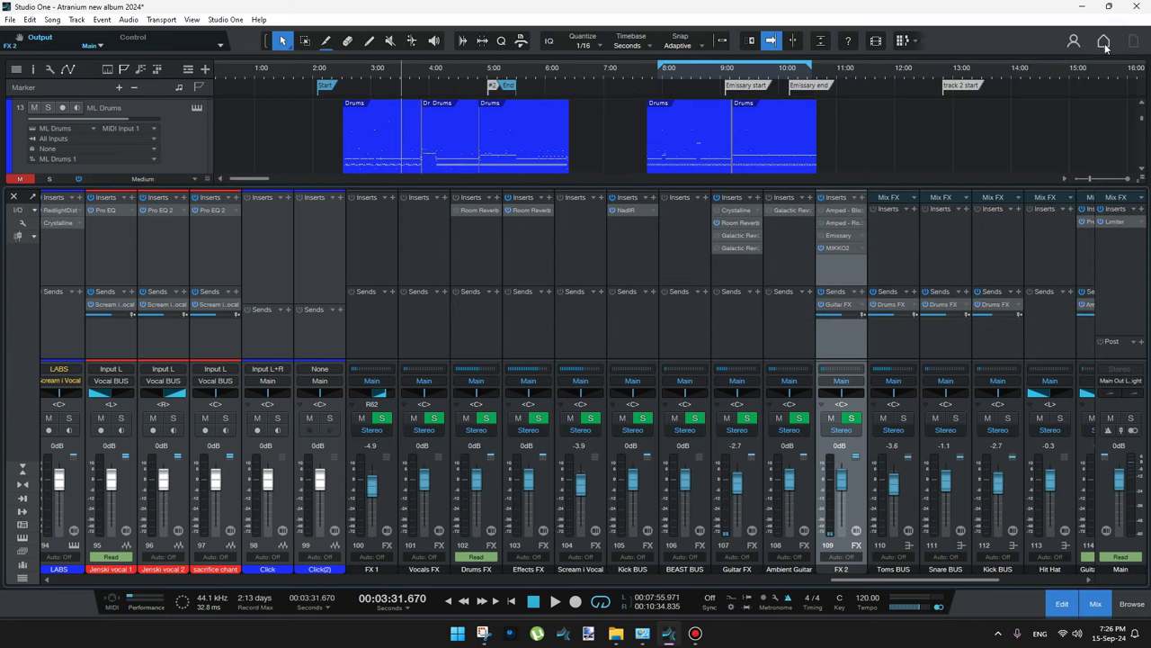
Step: Bring up the MIKKO2 cabinet simulator on the FX 2 channel and move its window so all of its controls are visible
click(835, 248)
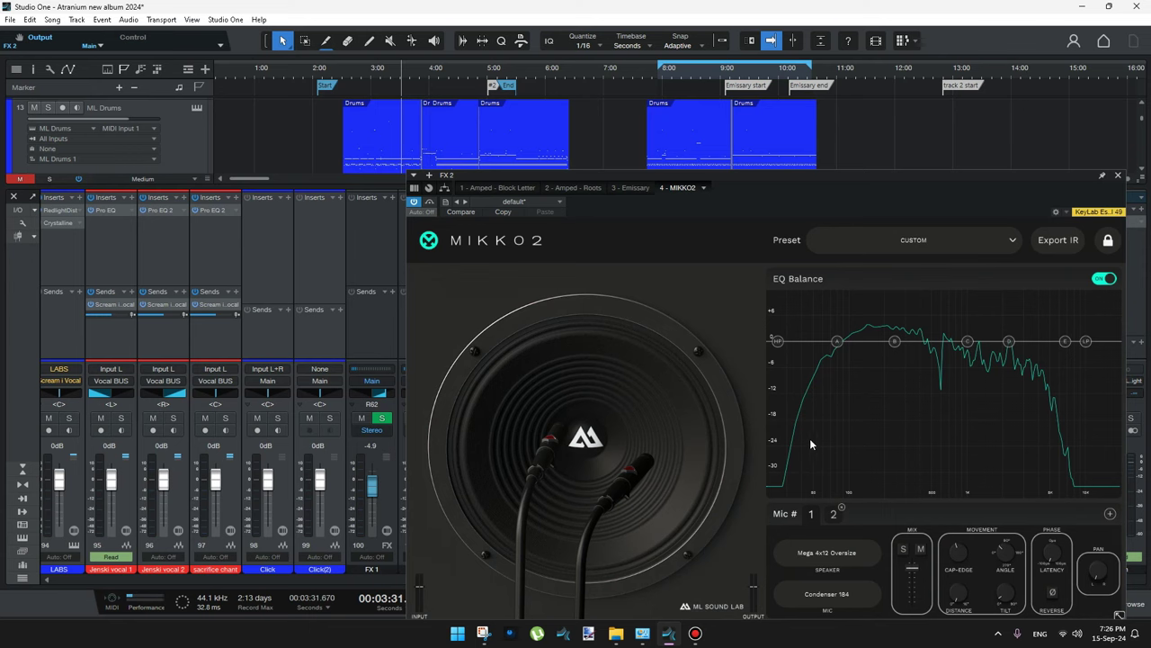
drag(811, 182, 754, 100)
click(705, 635)
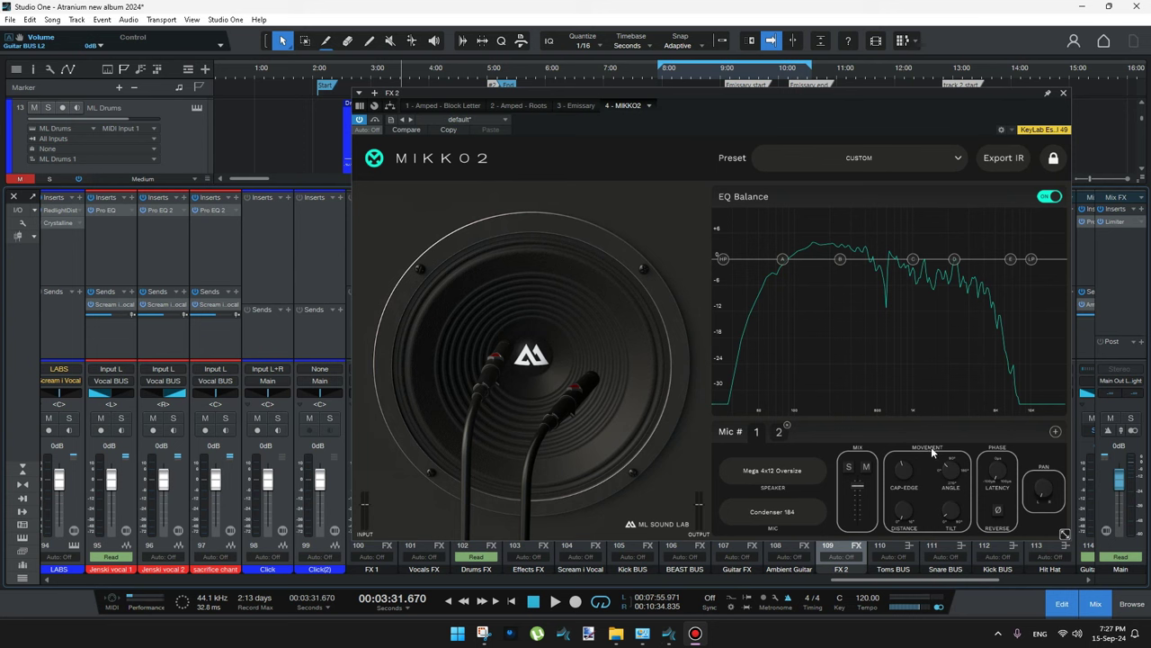
Step: Adjust mic 1 on the MIKKO2 cabinet, trying its distance and setting the cap-edge position to 40% and the tilt to 9.2
drag(905, 509, 908, 558)
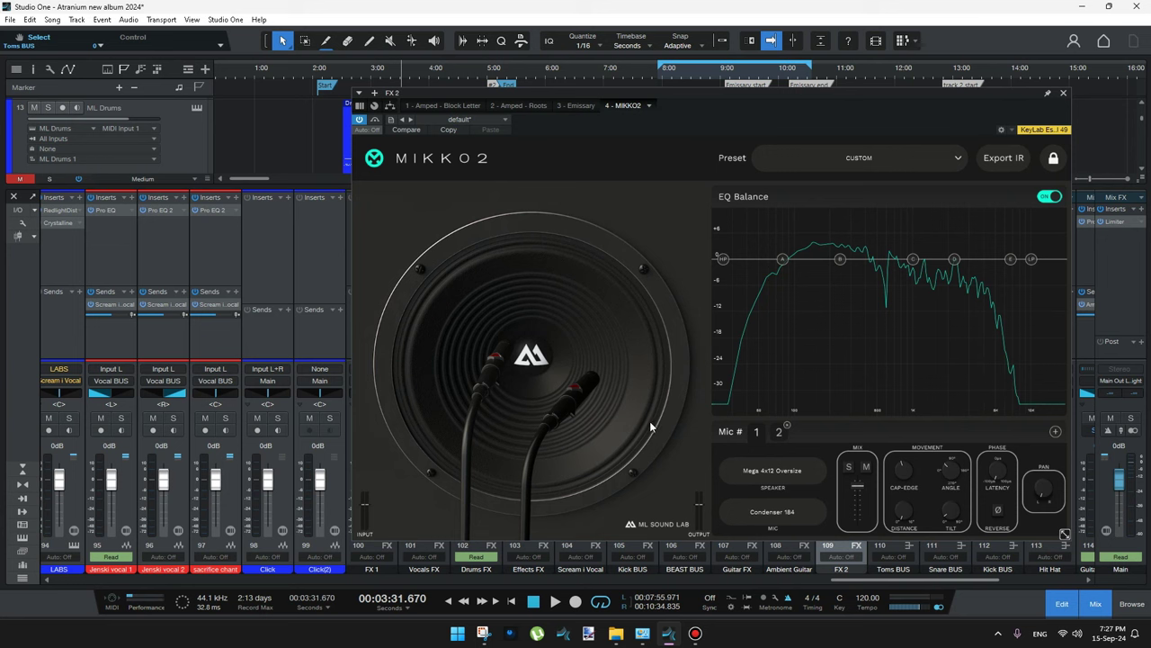
click(779, 434)
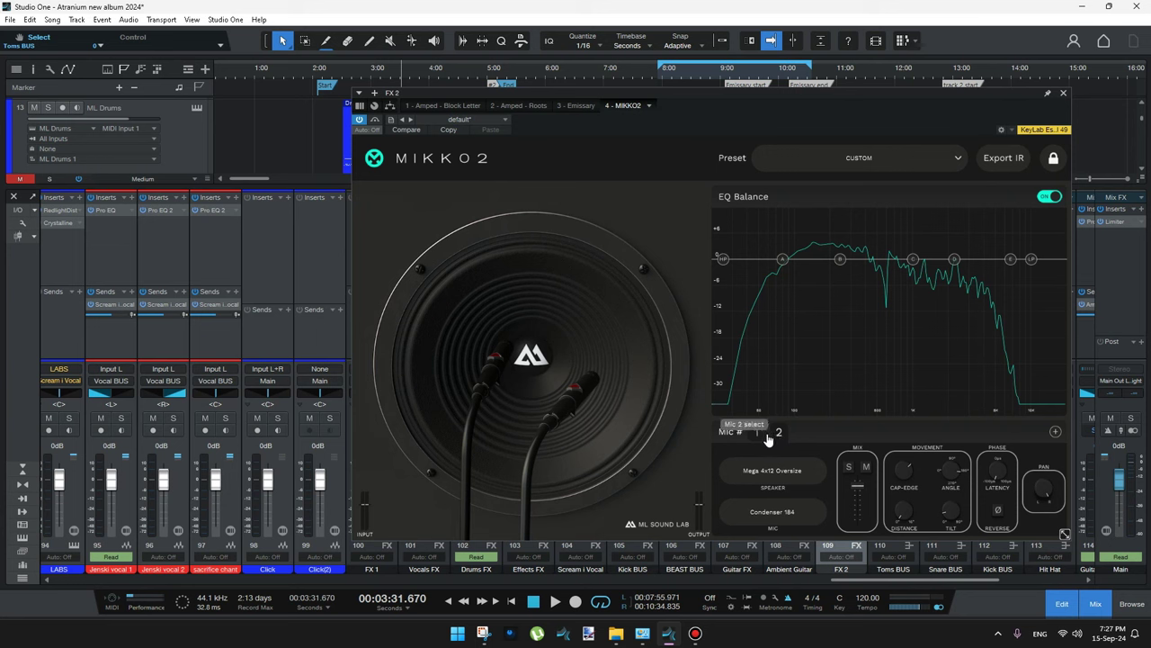
click(757, 433)
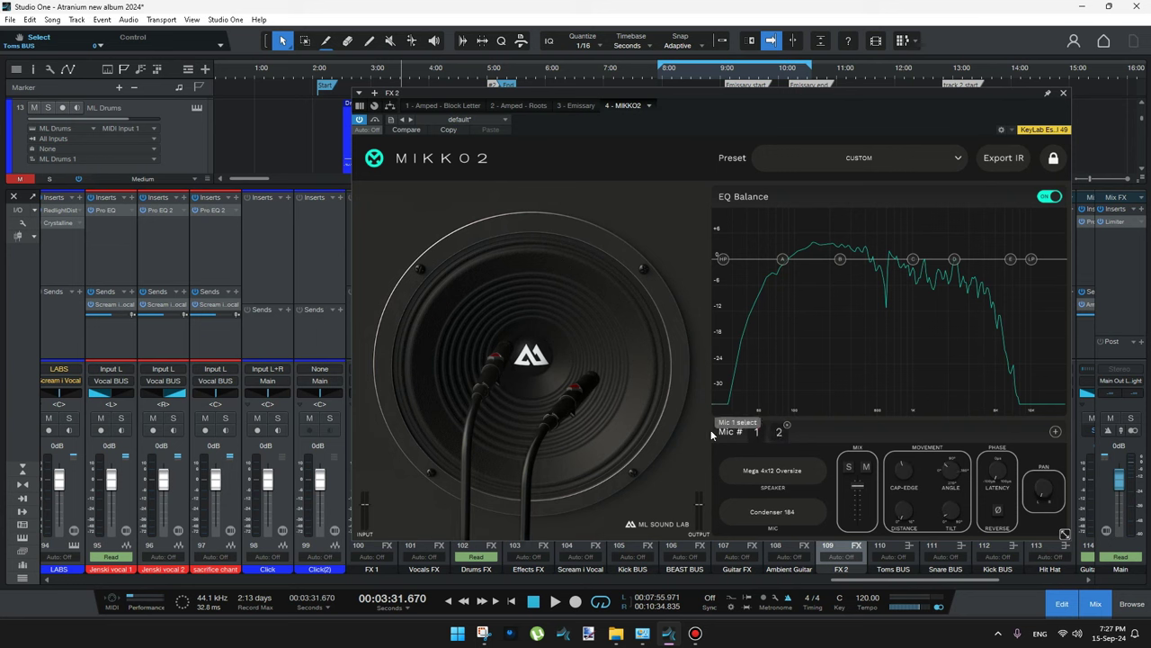
drag(902, 511, 906, 537)
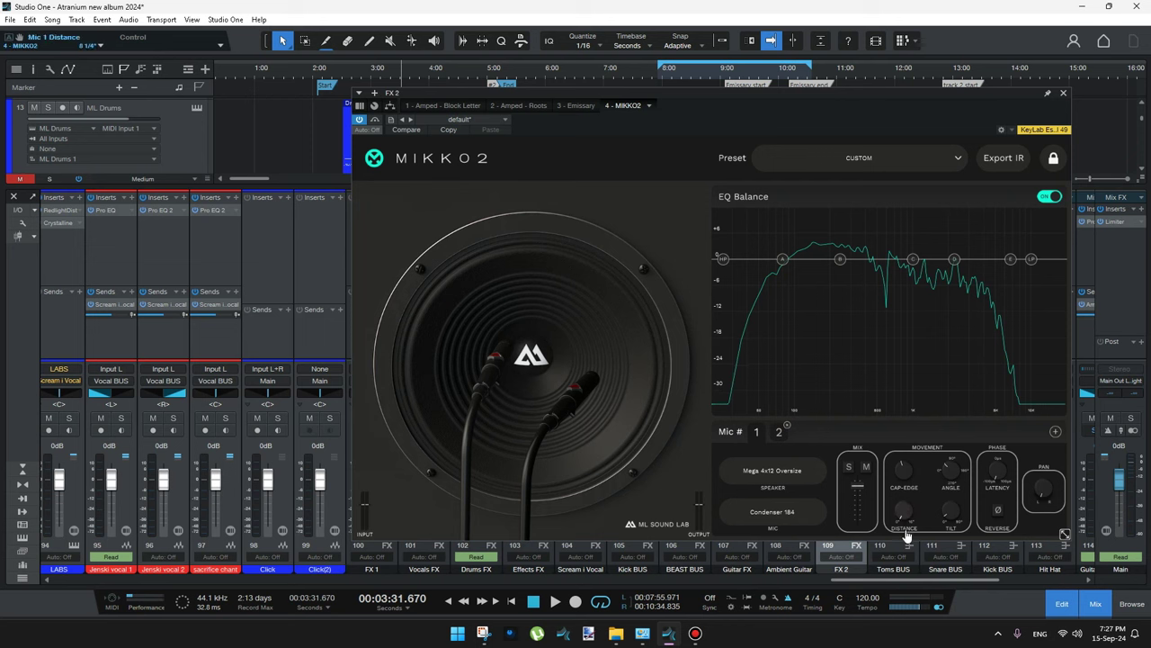
mouse_move(489, 378)
mouse_down()
mouse_move(474, 400)
mouse_move(527, 401)
mouse_move(518, 344)
mouse_move(460, 392)
mouse_move(479, 394)
mouse_up()
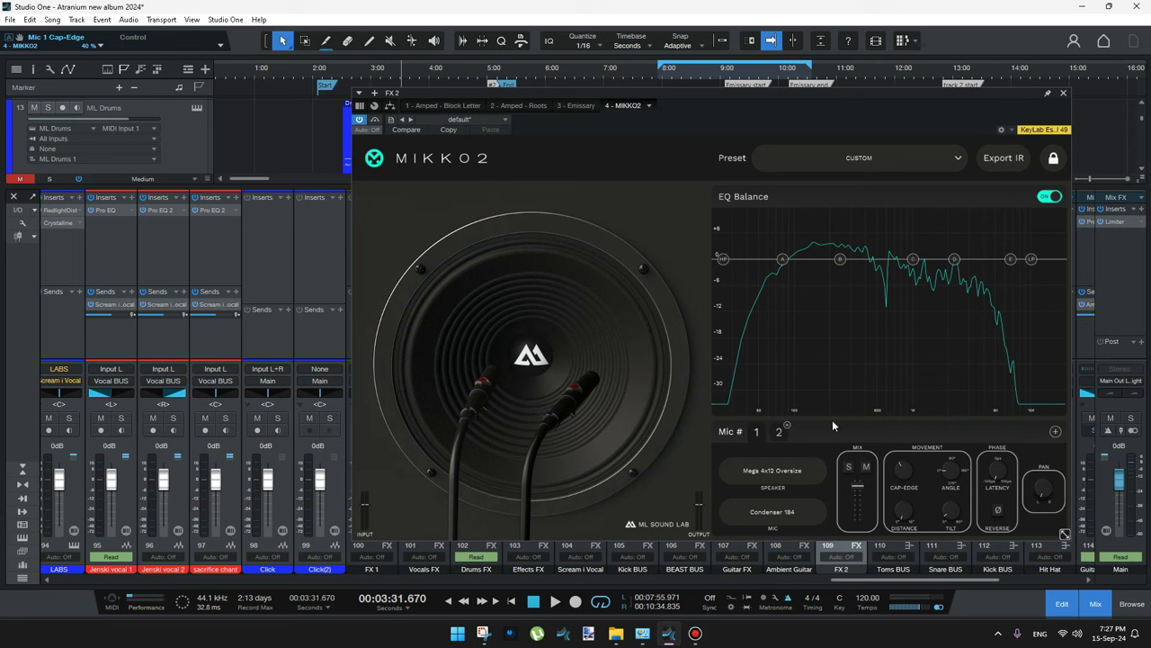
mouse_move(950, 515)
mouse_down()
mouse_move(958, 425)
mouse_move(949, 540)
mouse_move(951, 511)
mouse_up()
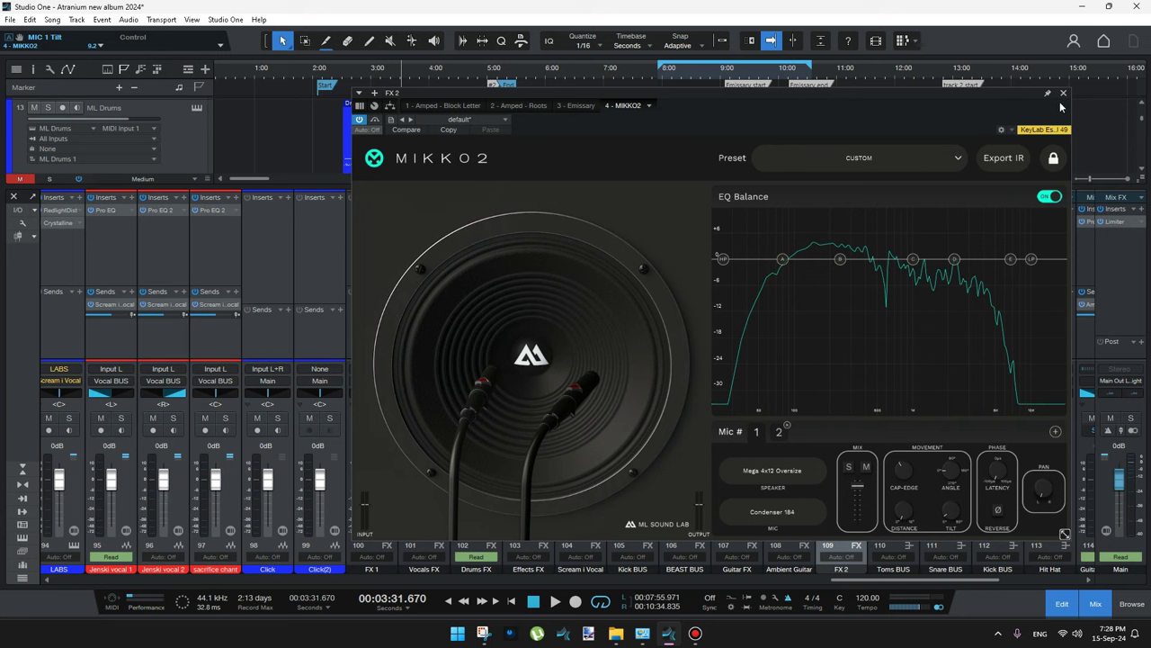
Step: Look through MIKKO2's speaker cabinet list and licence page, and close the plug-in window
click(779, 475)
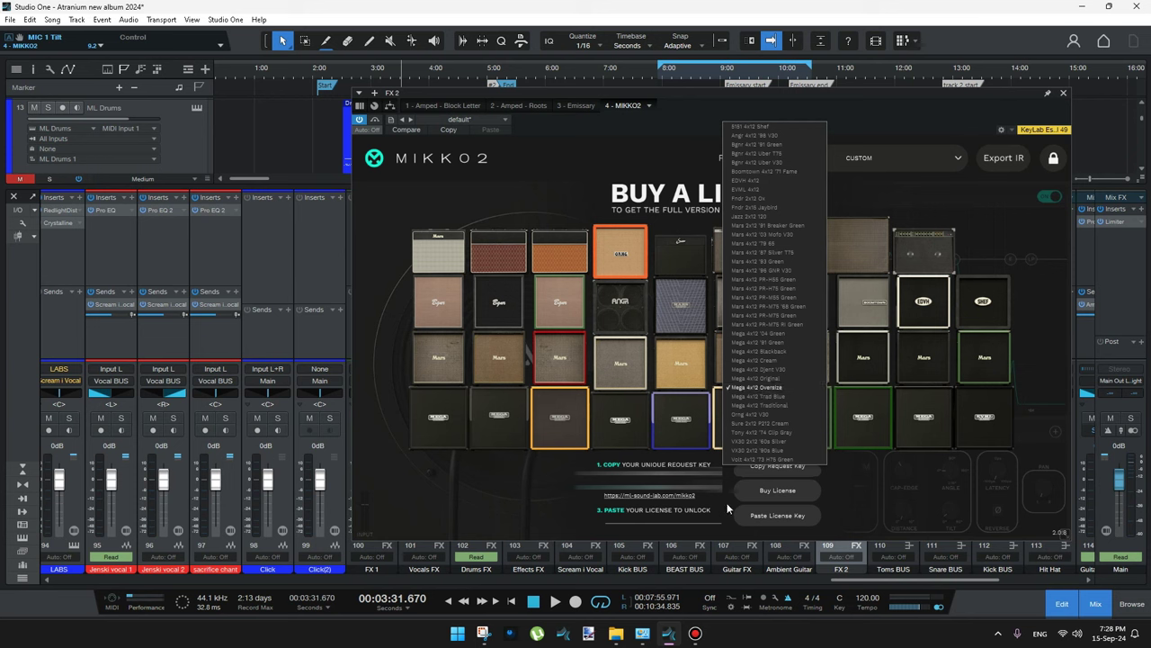
click(950, 193)
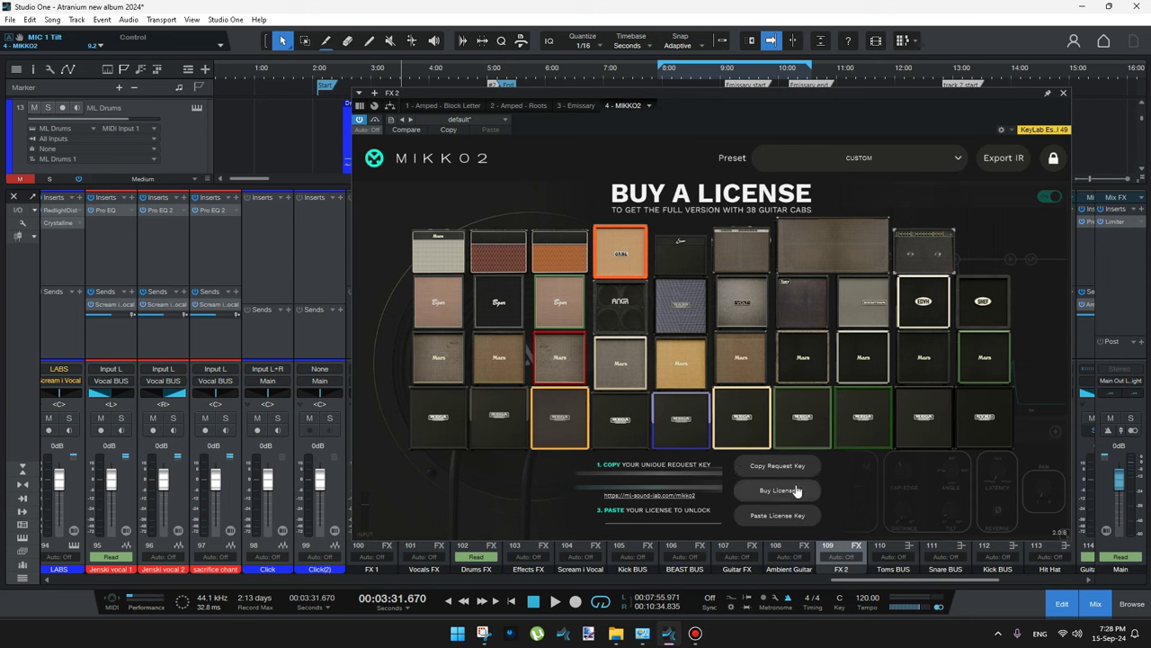
click(927, 202)
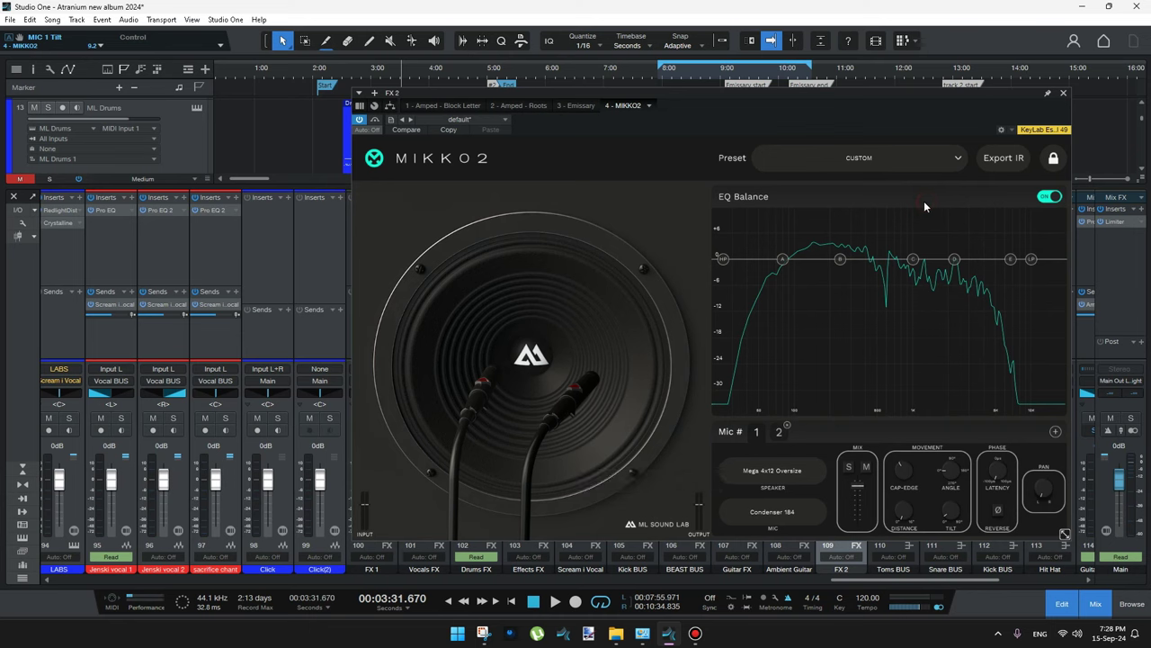
click(1064, 94)
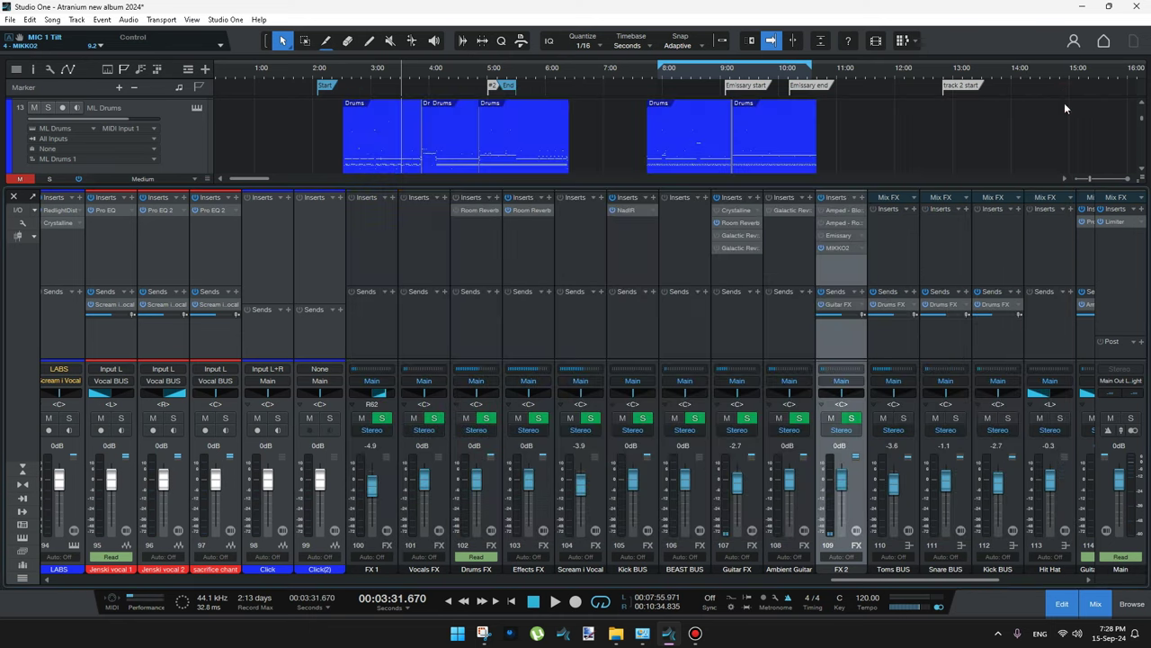
Step: Hide the mixing console and play a short passage of the song with the ML Drums track
click(1097, 604)
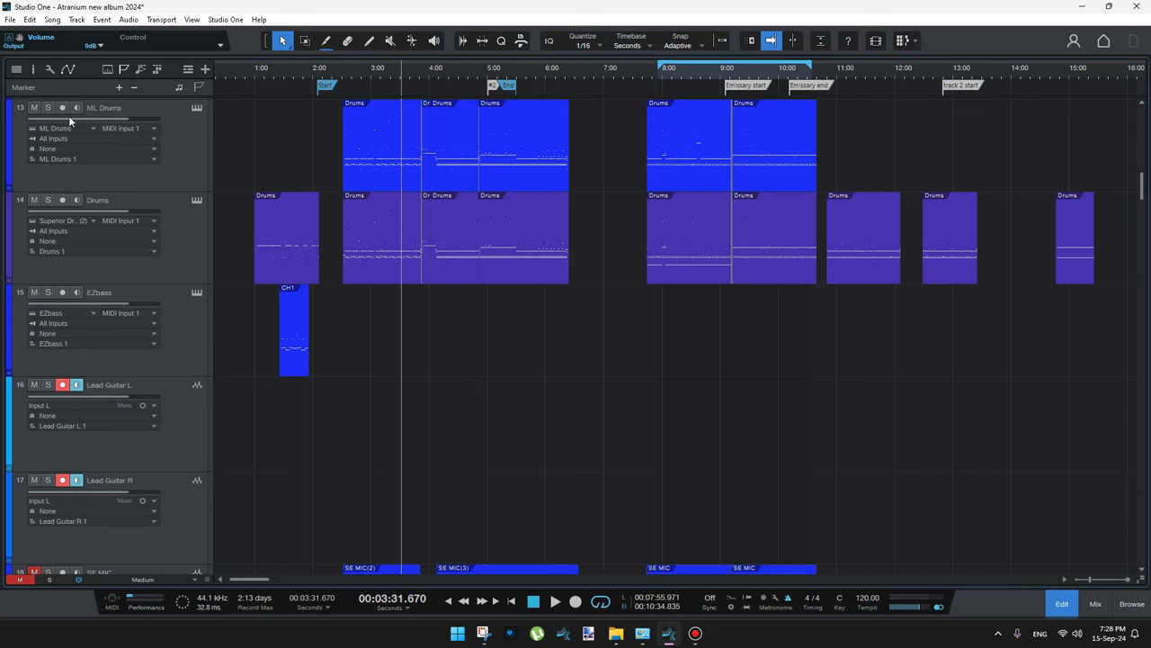
click(555, 602)
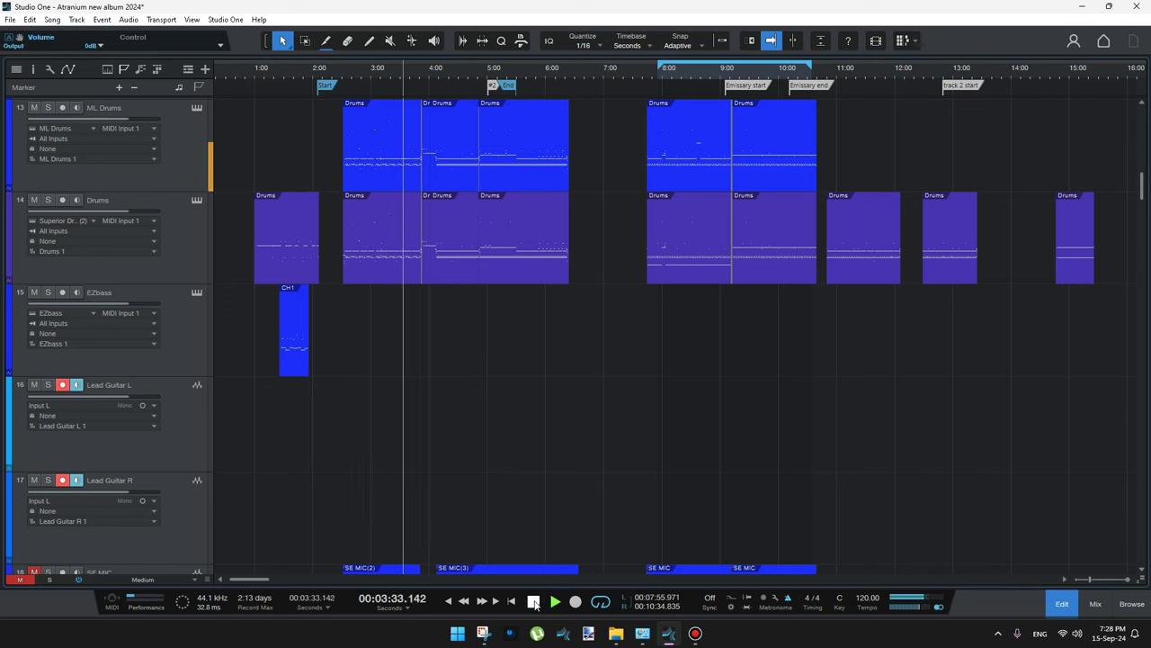
click(695, 633)
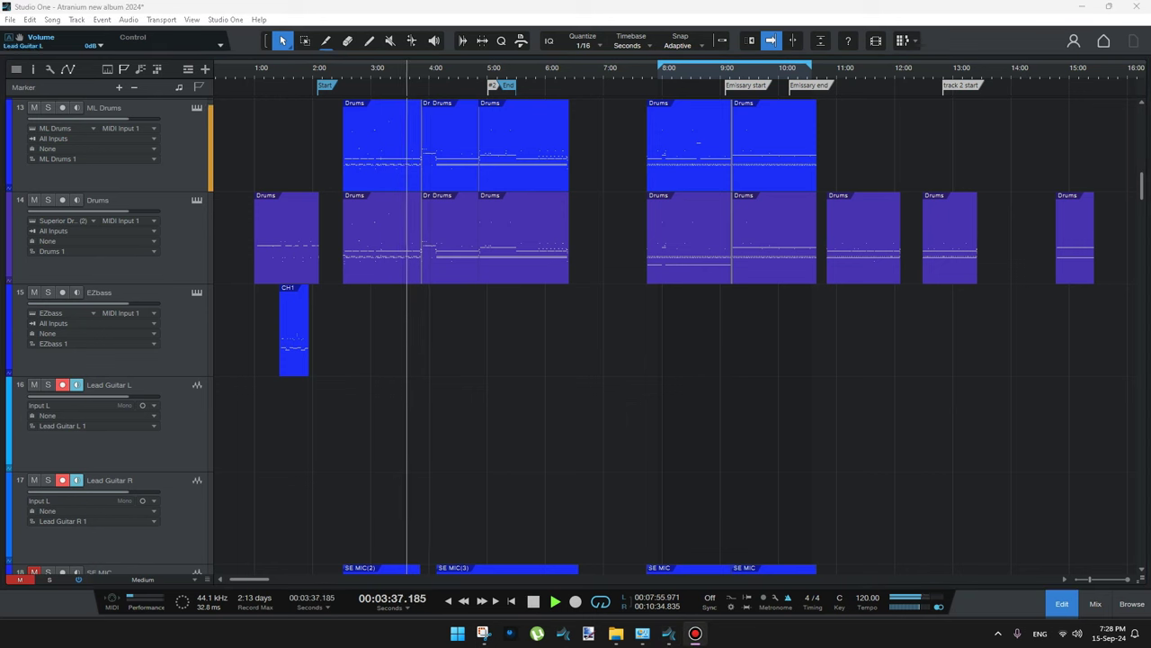
key(alt+Tab)
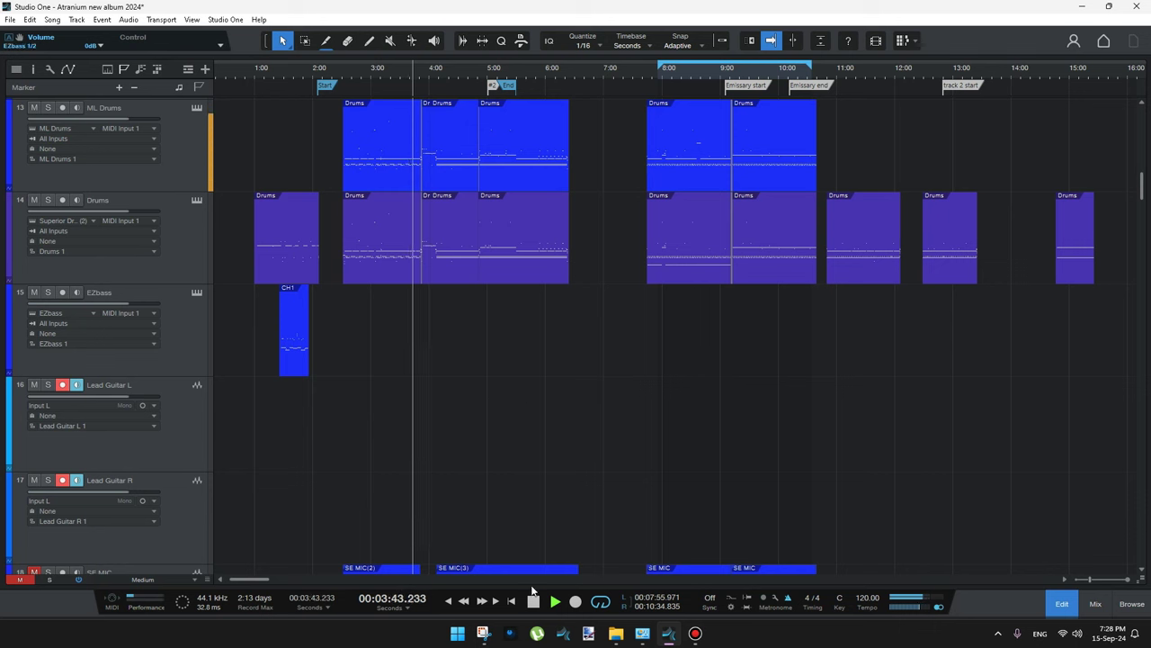
click(534, 603)
scroll(186, 152, up, 2)
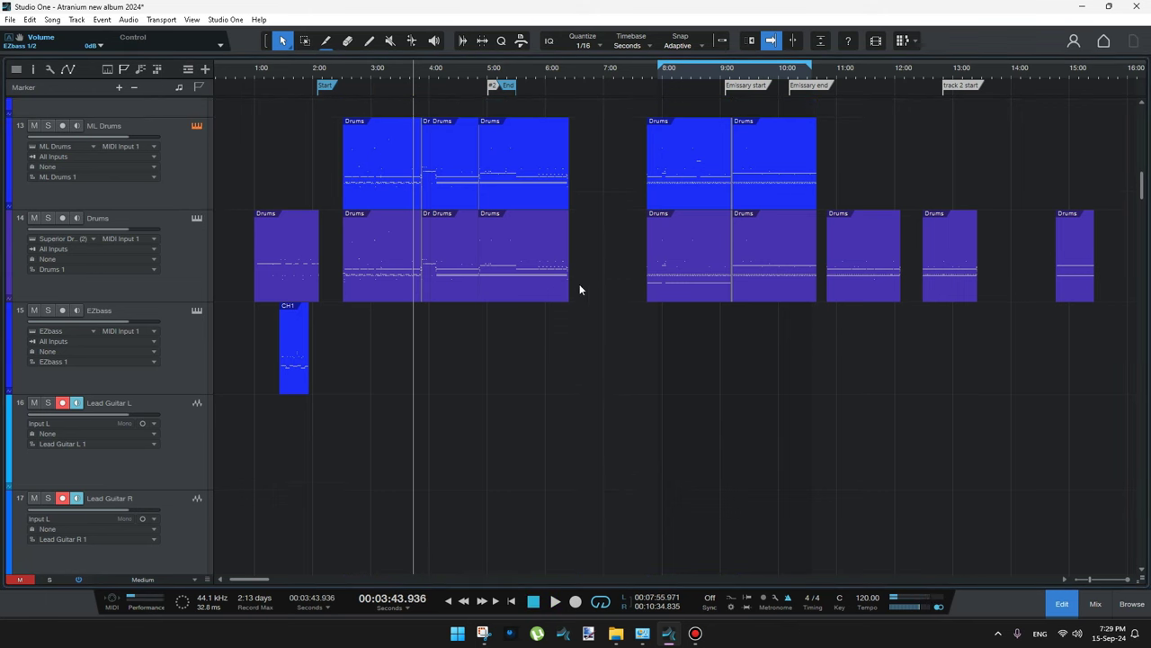
Step: Bring up the ML Drums instrument and audition the rack tom and the snare
key(F11)
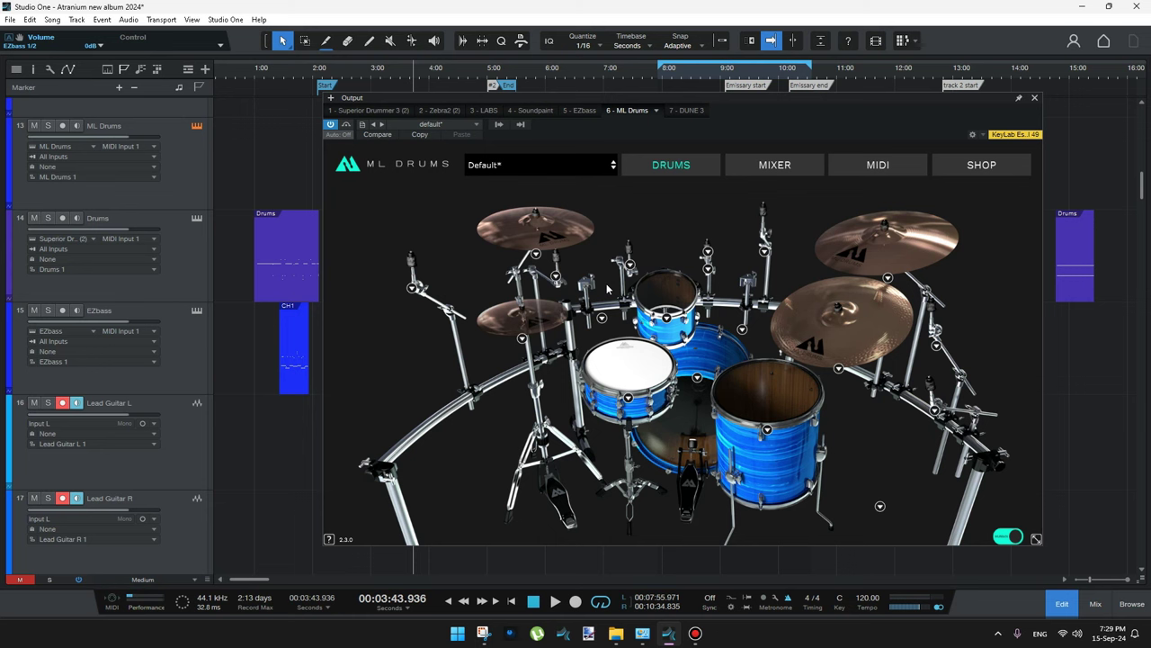
click(657, 310)
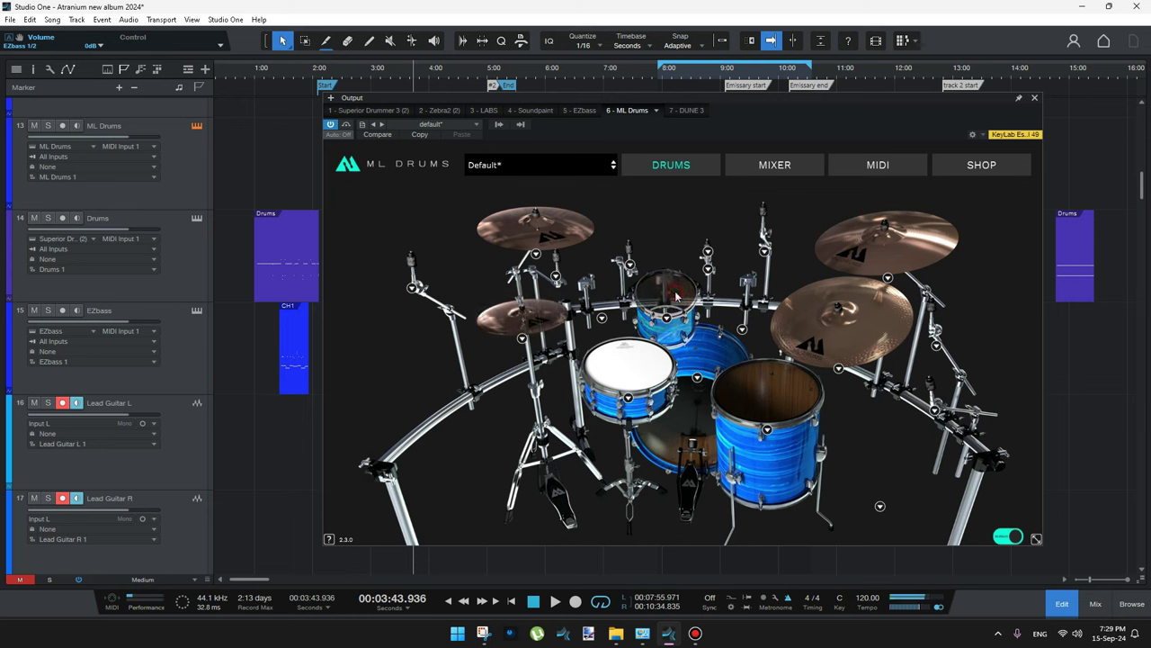
click(611, 376)
click(610, 376)
click(611, 376)
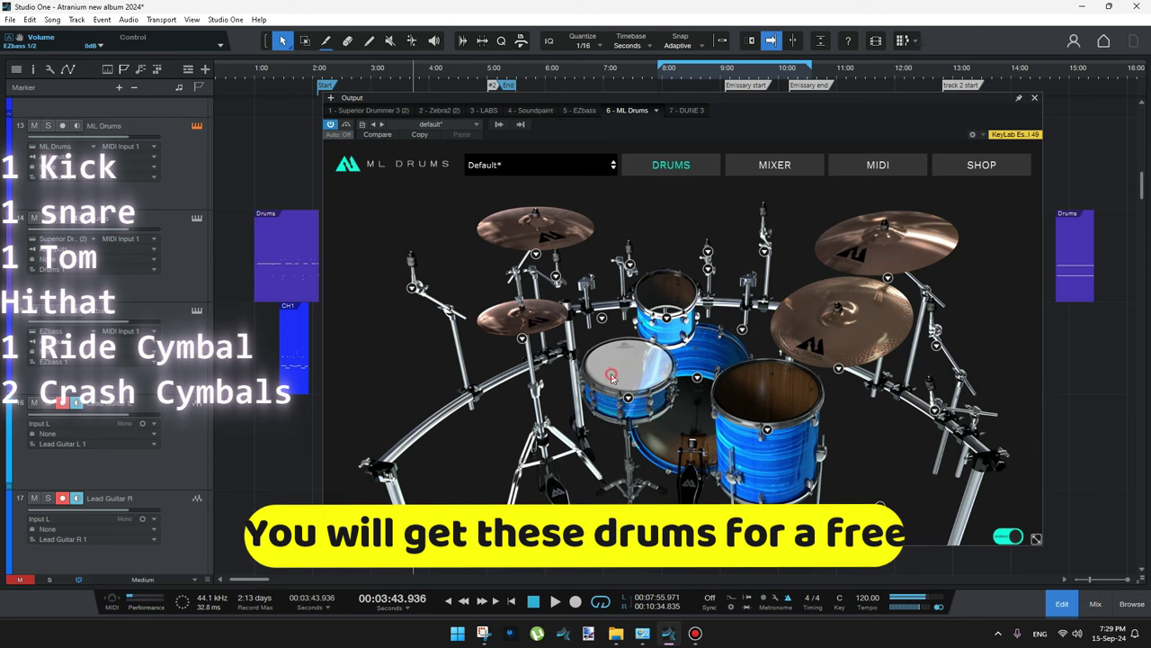
Step: Review the ML Drums mixer, MIDI mapping, shop and preset options, and close the instrument window
click(799, 168)
click(874, 167)
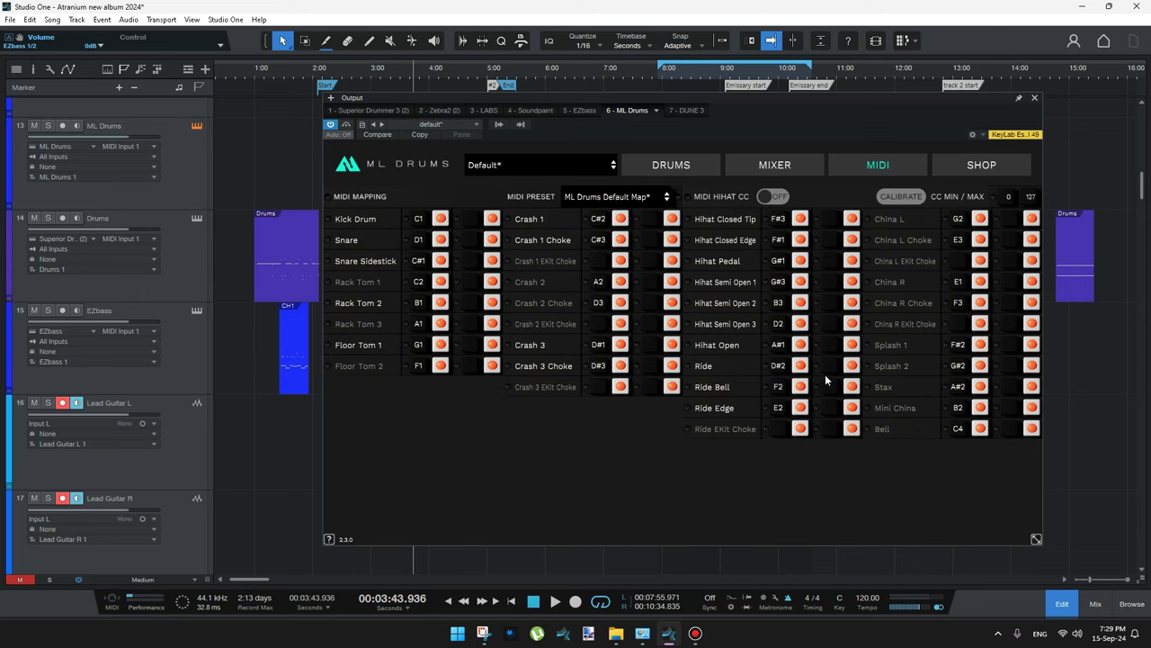
click(983, 168)
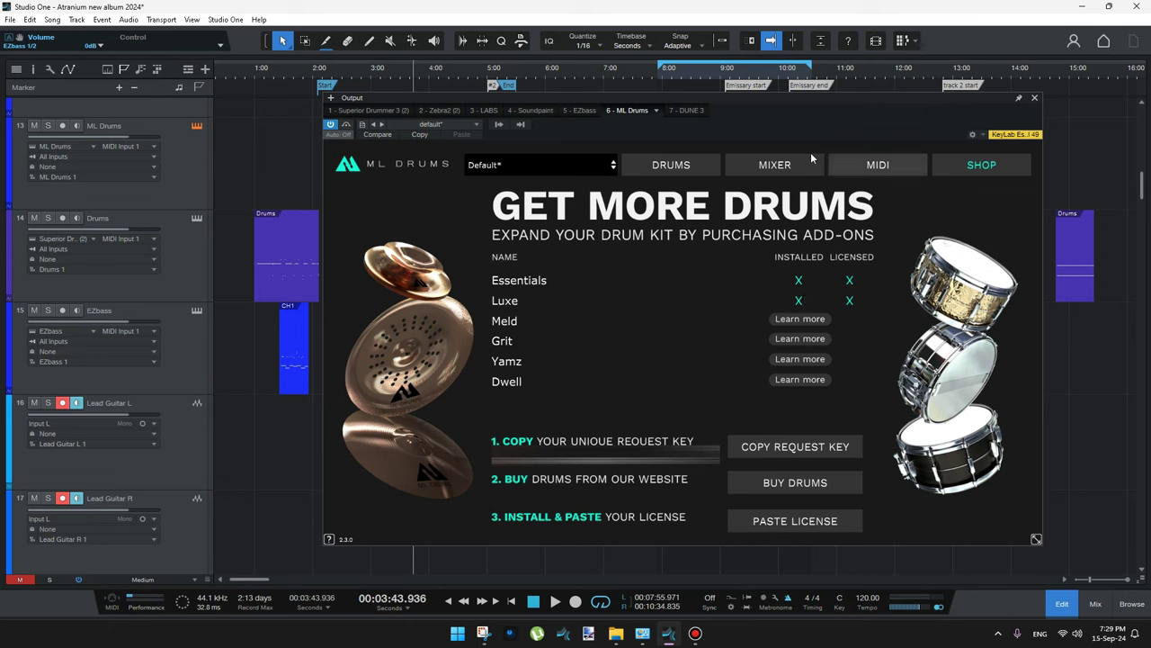
click(672, 166)
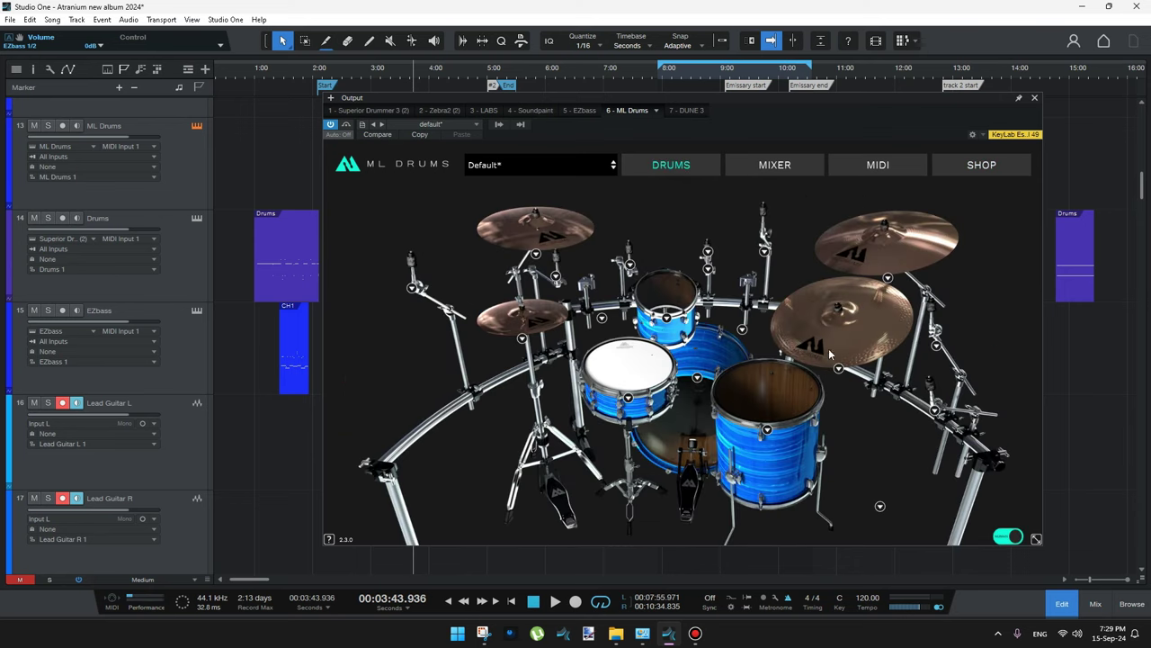
click(503, 165)
click(522, 165)
click(1034, 97)
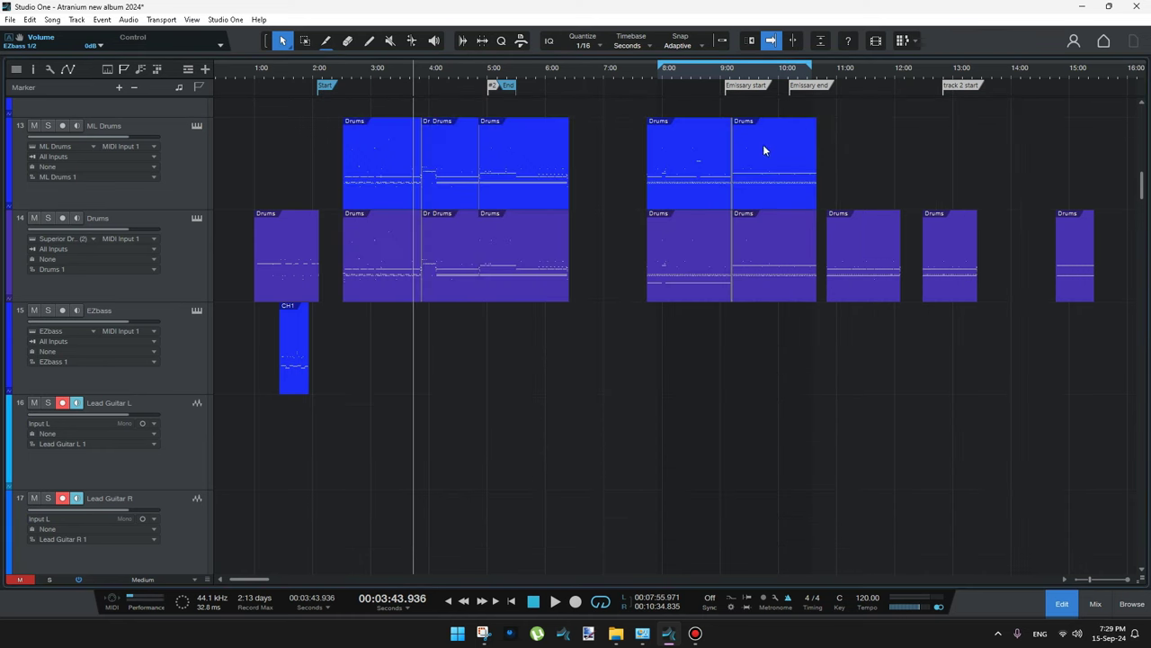
Step: Open the Emissary amp from the FX 2 channel in the mixing console, choose Stereo routing and close its window
click(1095, 603)
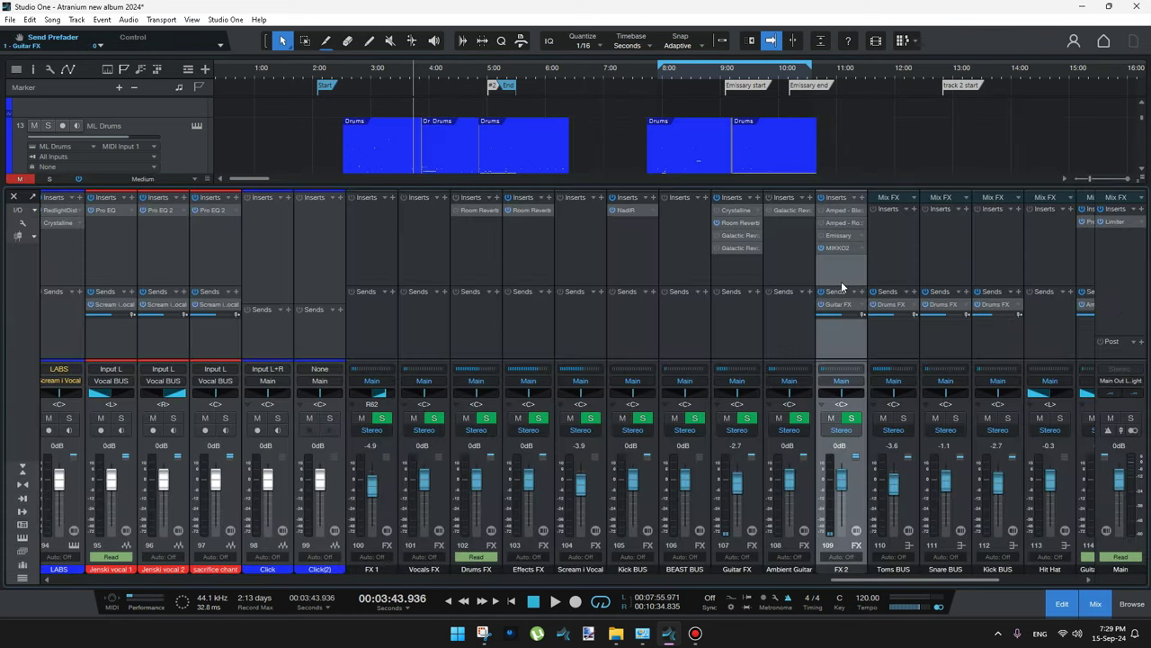
click(843, 237)
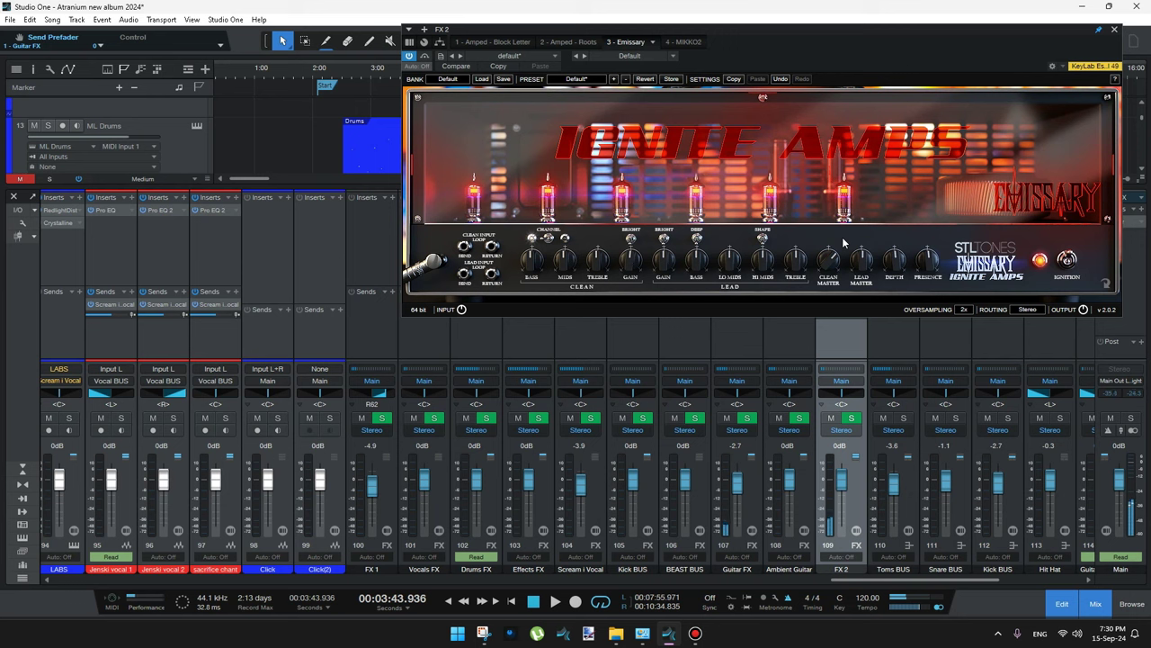
click(1029, 309)
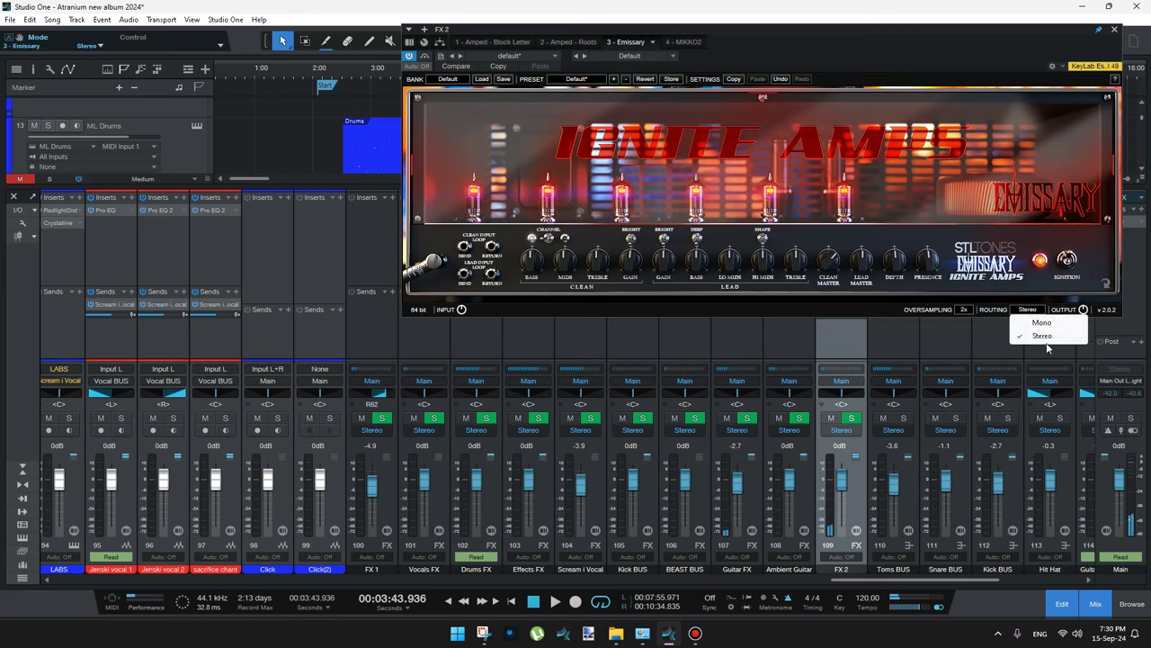
click(1050, 340)
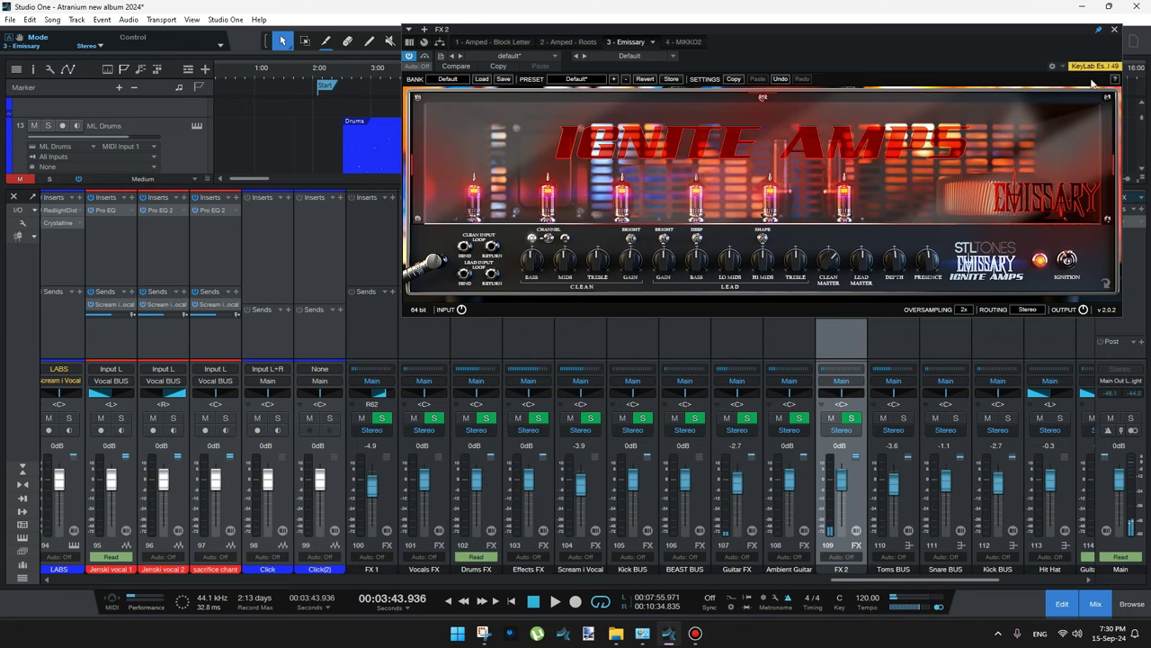
click(1114, 30)
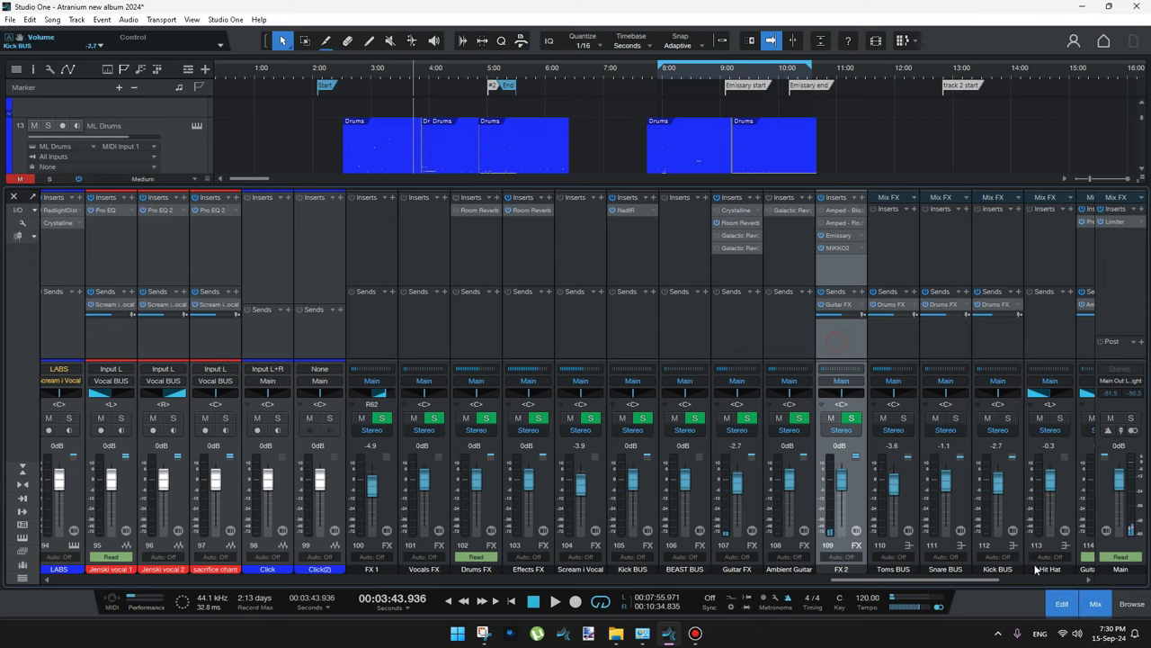
Step: Return to the arrangement and compare the Lead Guitar L and Lead Guitar R tracks, selecting each in turn
click(1095, 604)
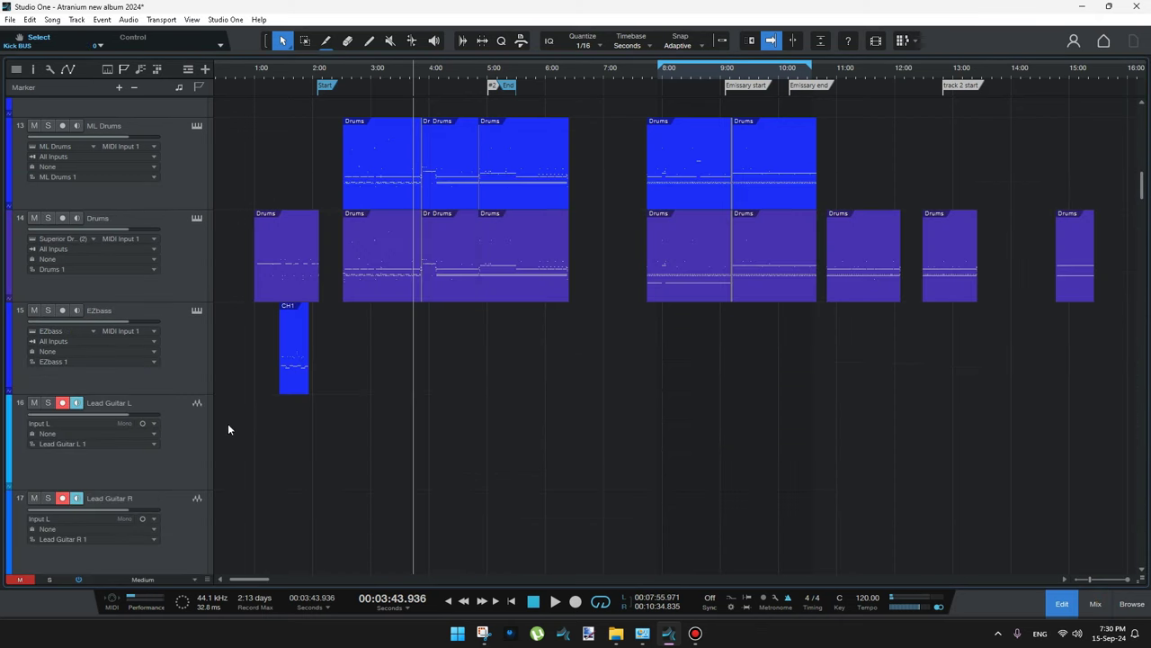
scroll(221, 424, down, 4)
click(188, 268)
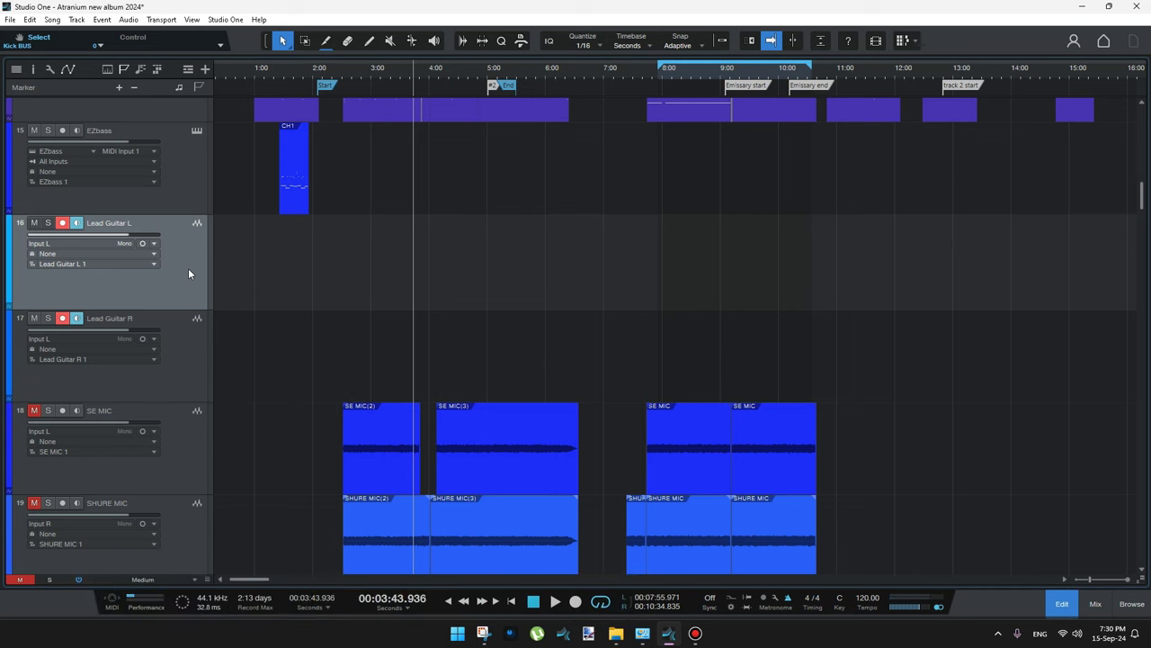
click(183, 376)
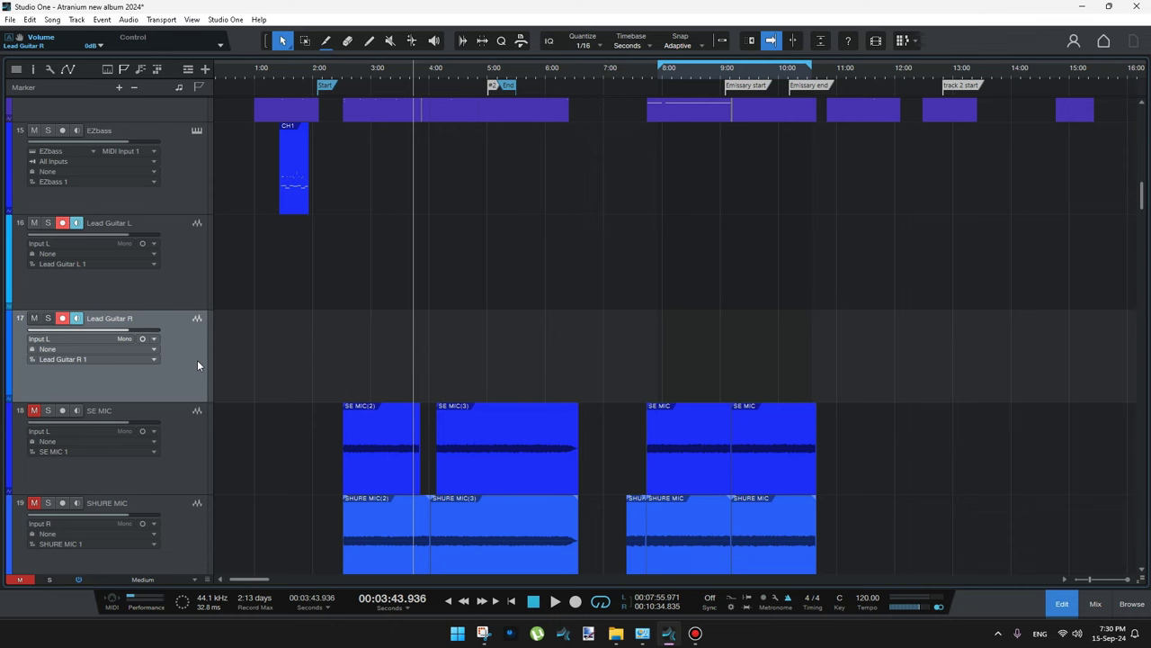
click(179, 304)
click(179, 313)
click(181, 286)
click(180, 333)
click(179, 306)
click(177, 329)
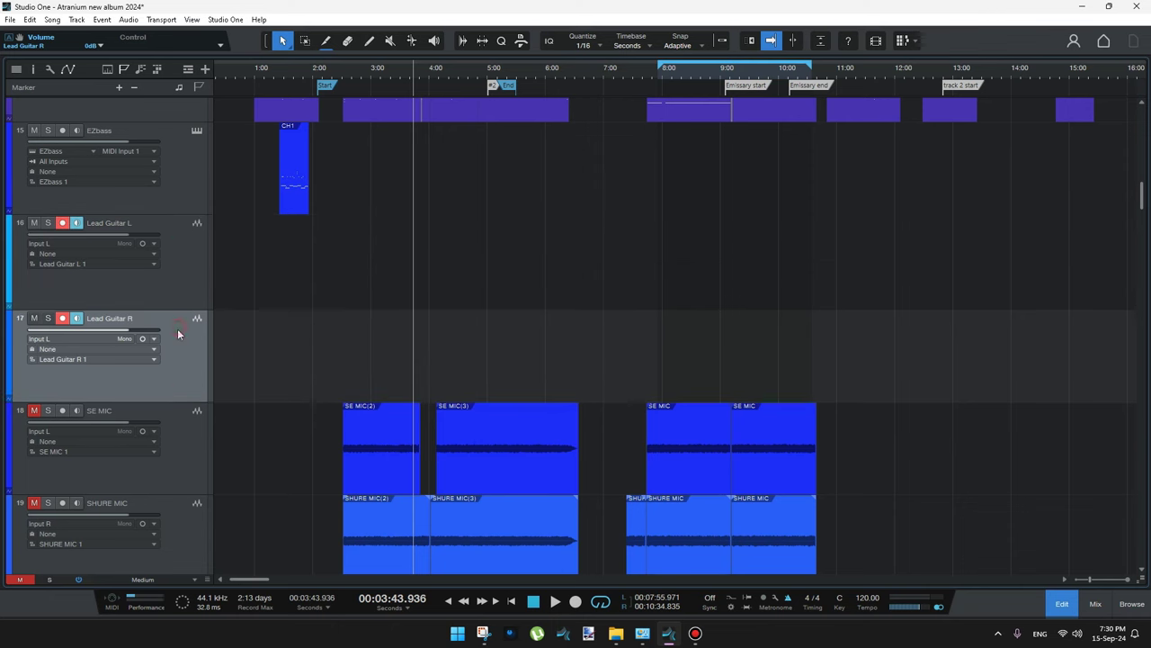
Step: Show the mixing console and examine the Lead Guitar R channel, the FX 2 channel and the bus channels
click(1096, 603)
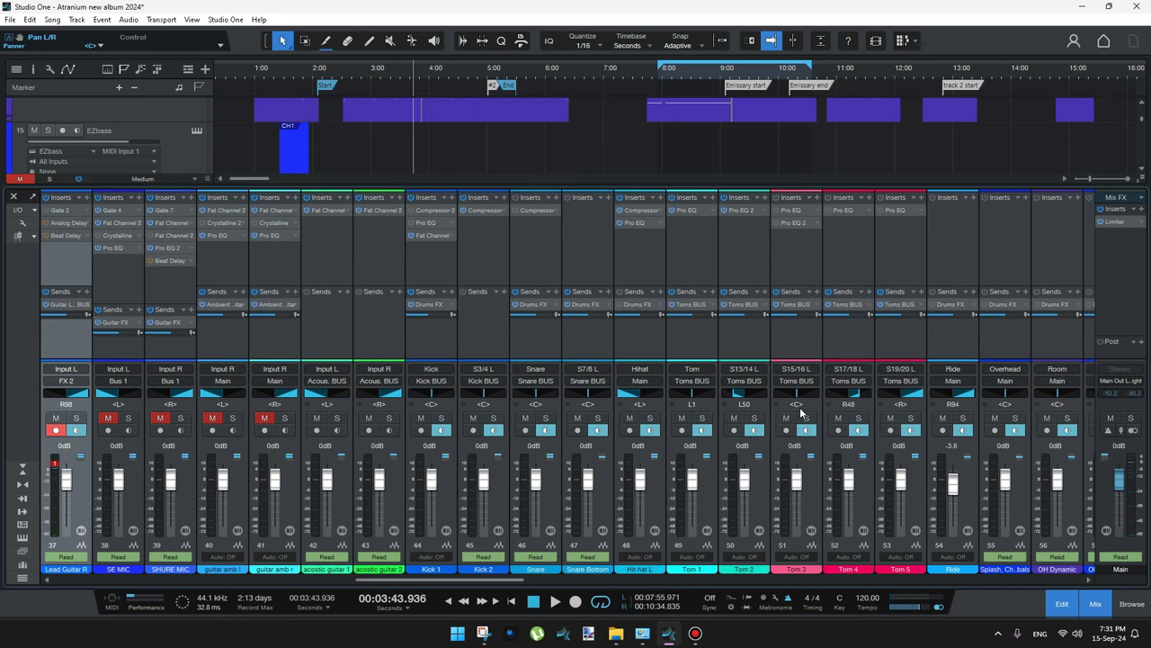
click(702, 634)
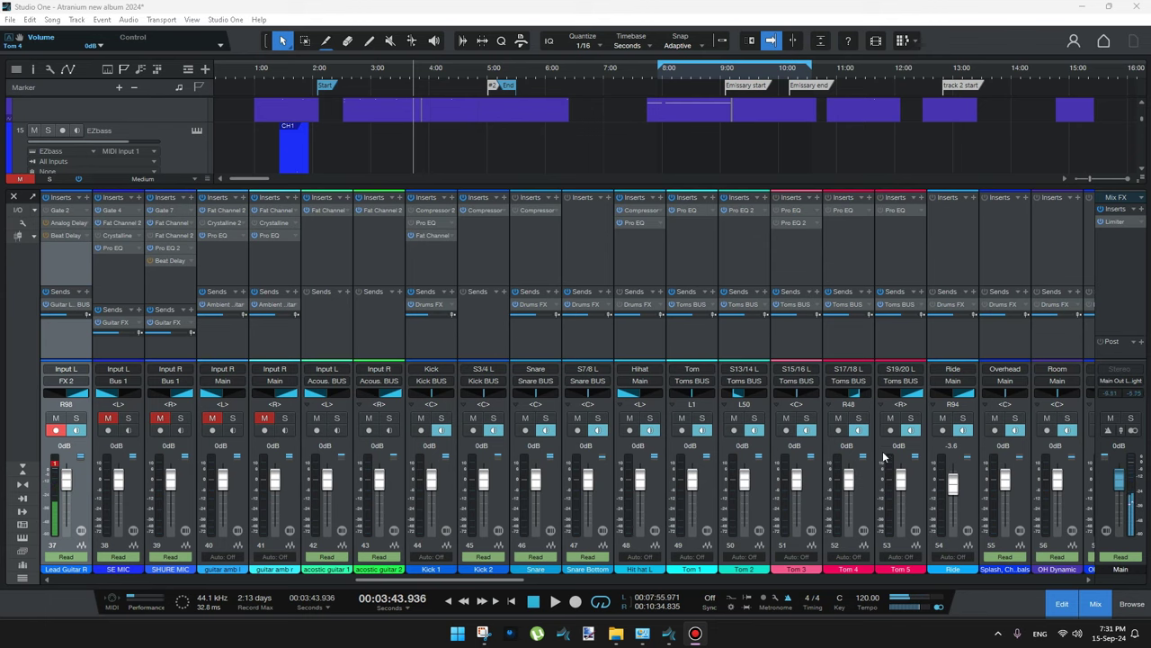
drag(433, 584, 996, 573)
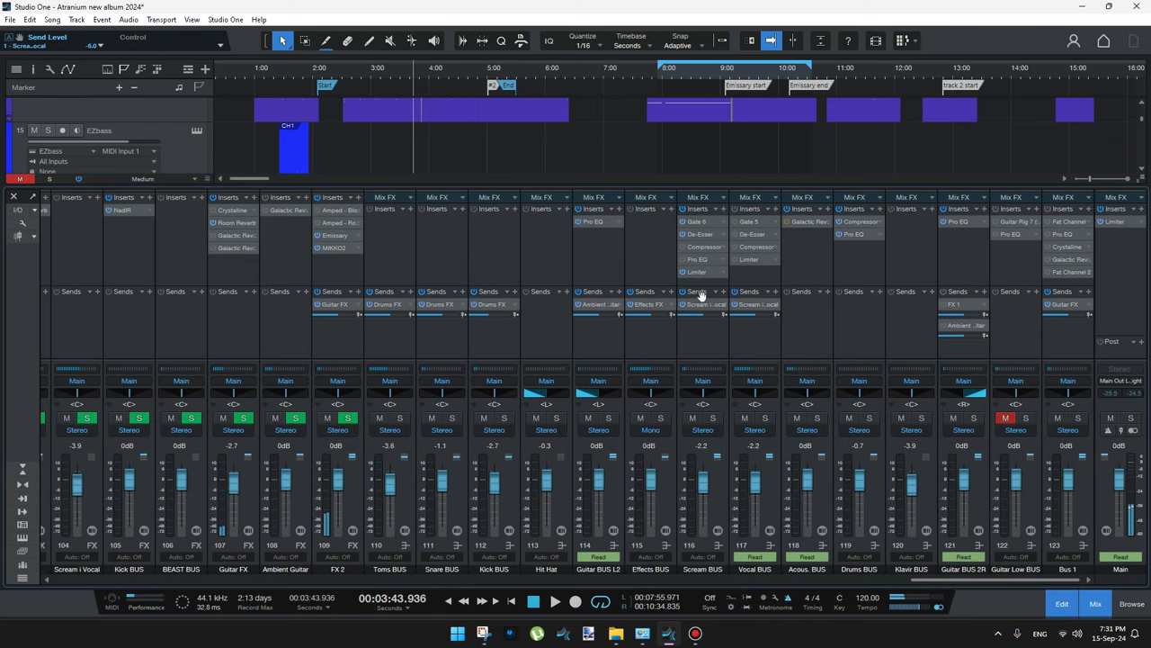
drag(951, 575, 924, 574)
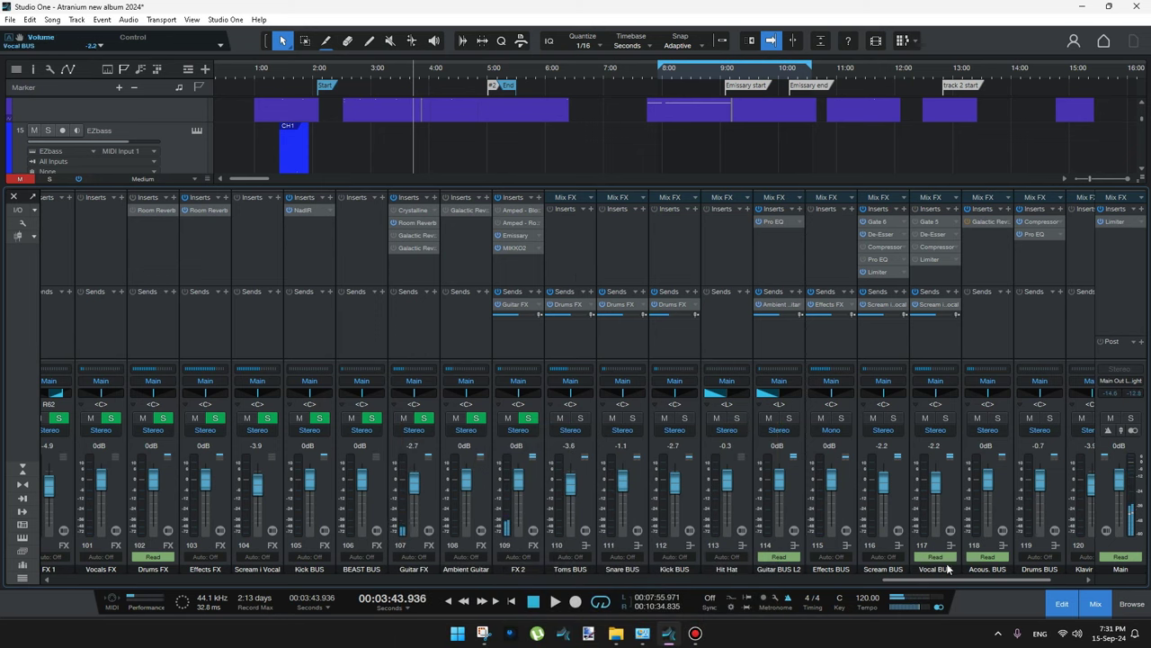
Step: Open the Room Reverb insert on the Guitar FX channel, examine its settings and close its window
scroll(924, 581, right, 1)
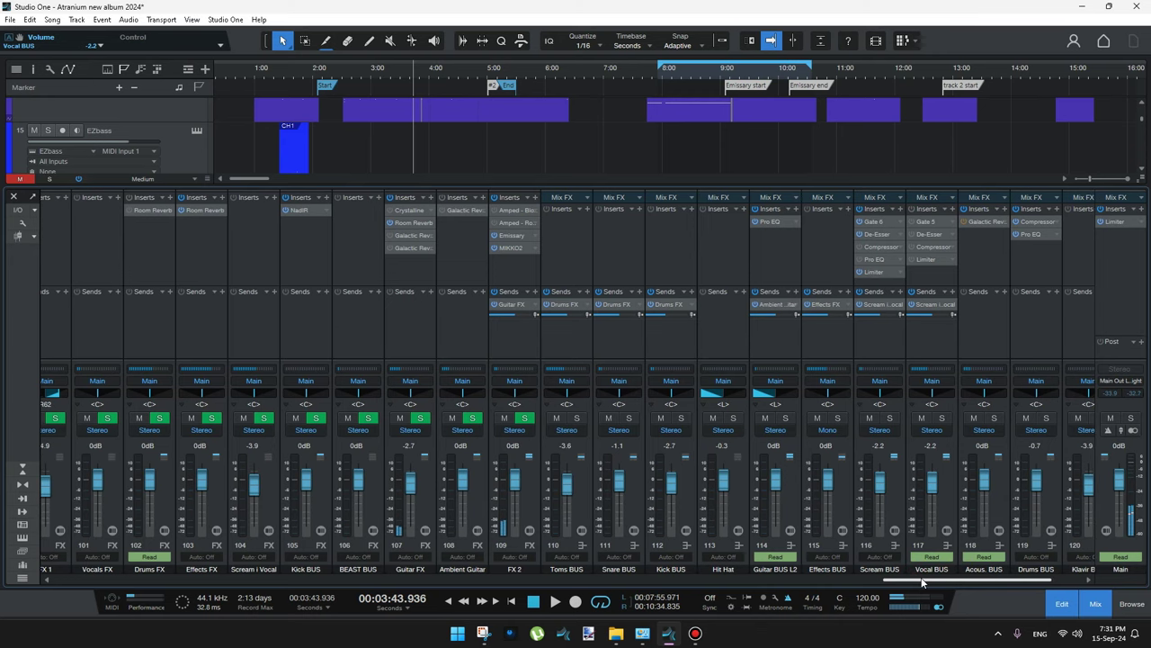
click(419, 224)
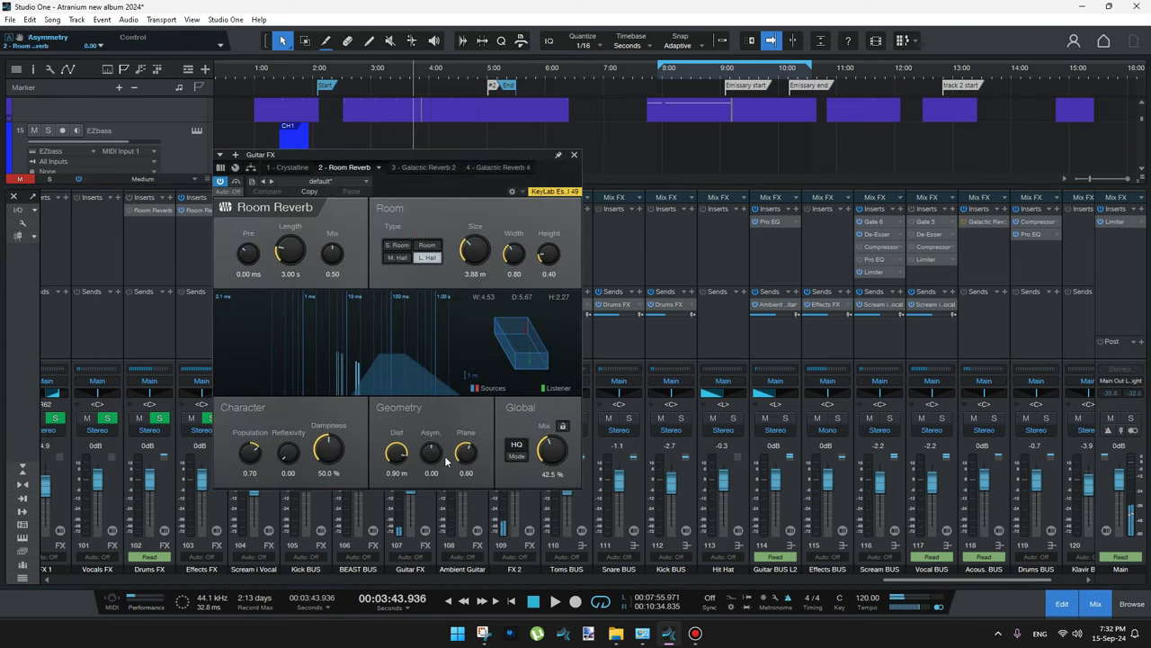
click(575, 155)
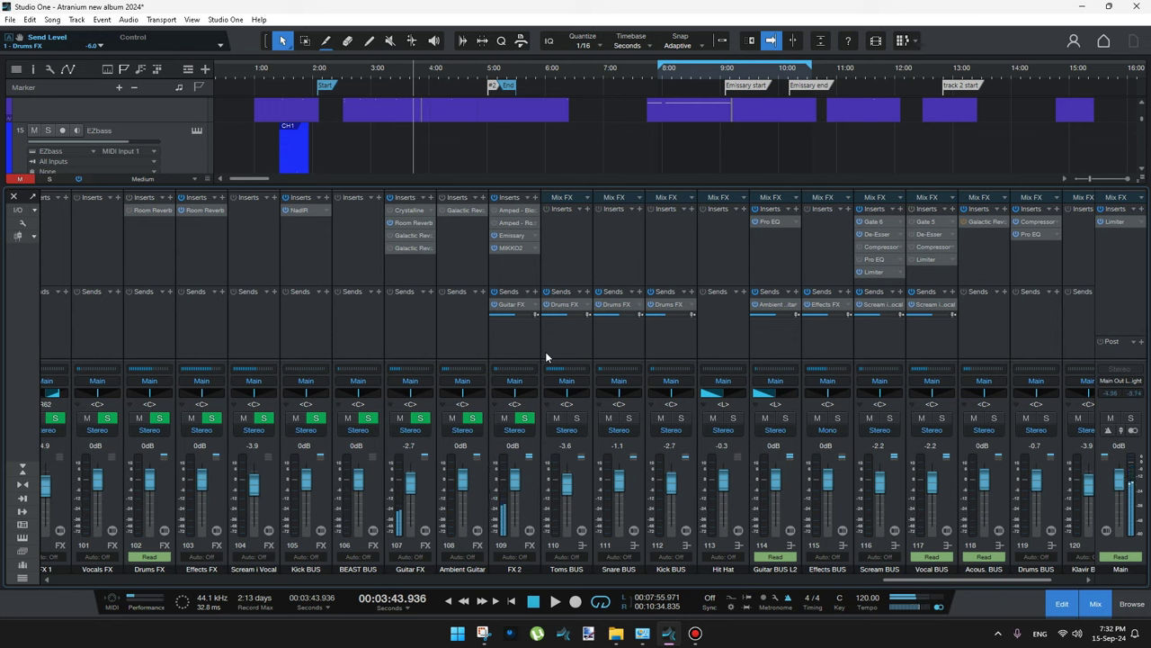
Step: Return to the full arrangement, play the drums from about 2:32 and stop playback
click(1096, 604)
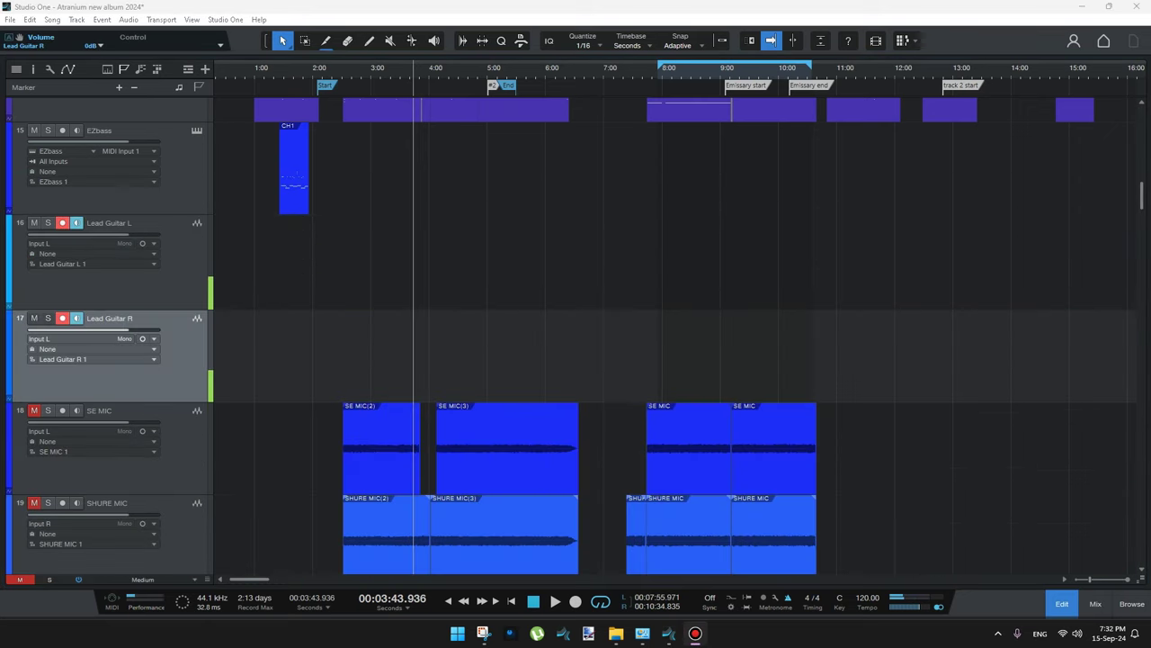
scroll(410, 219, up, 1)
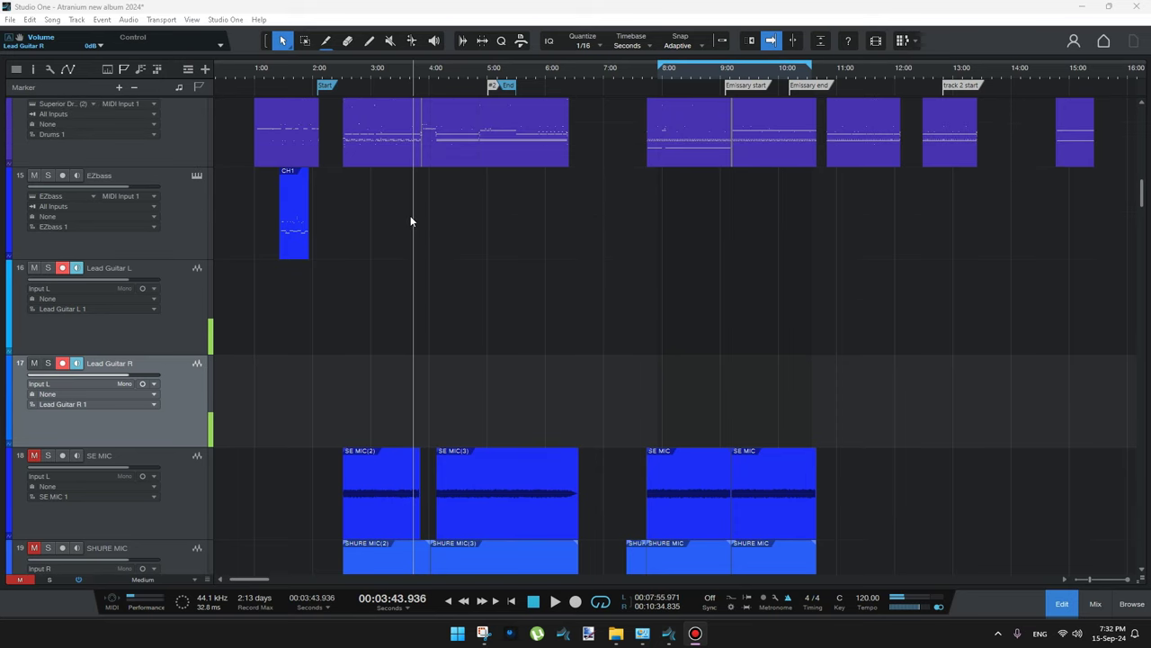
scroll(410, 219, up, 2)
click(349, 70)
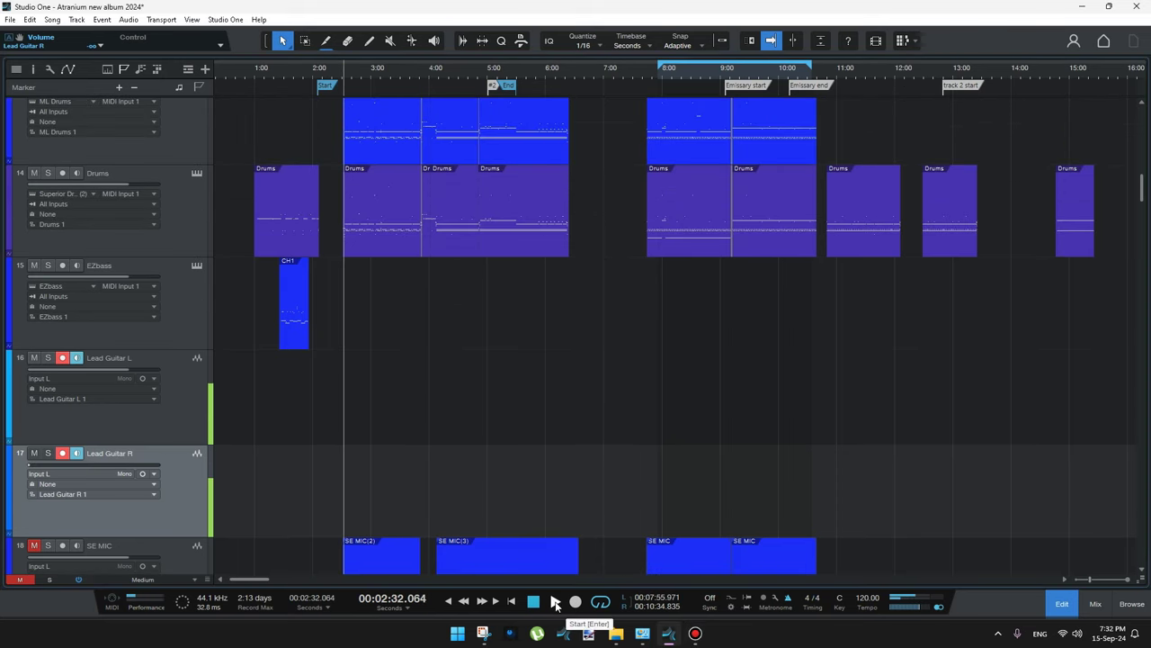
click(556, 603)
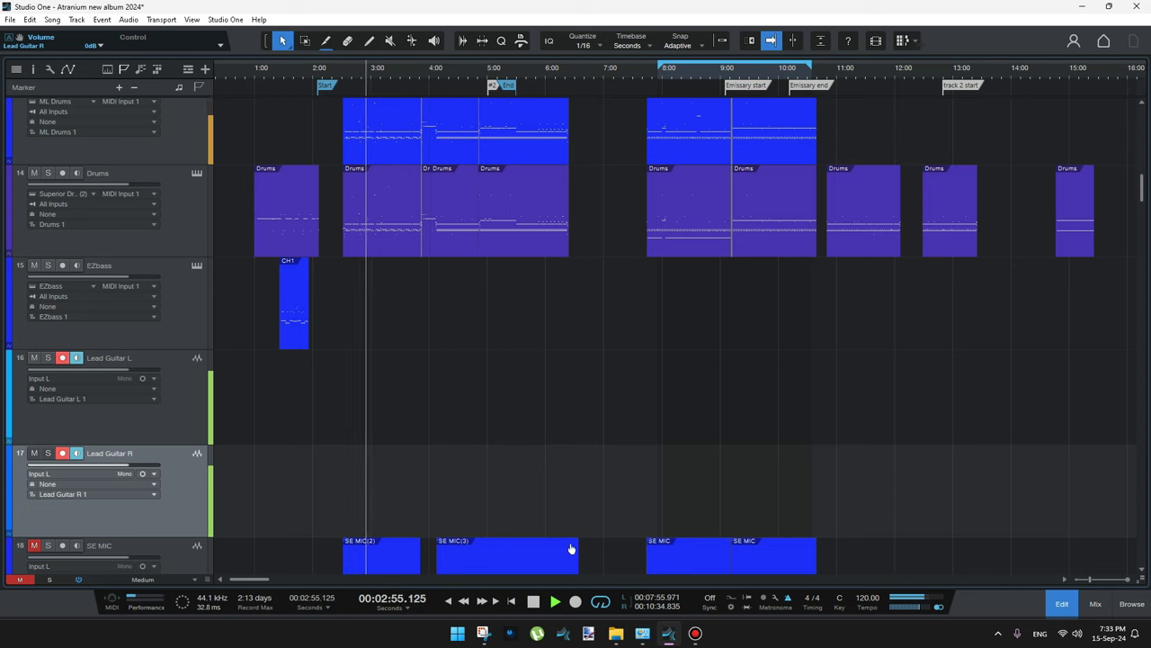
key(space)
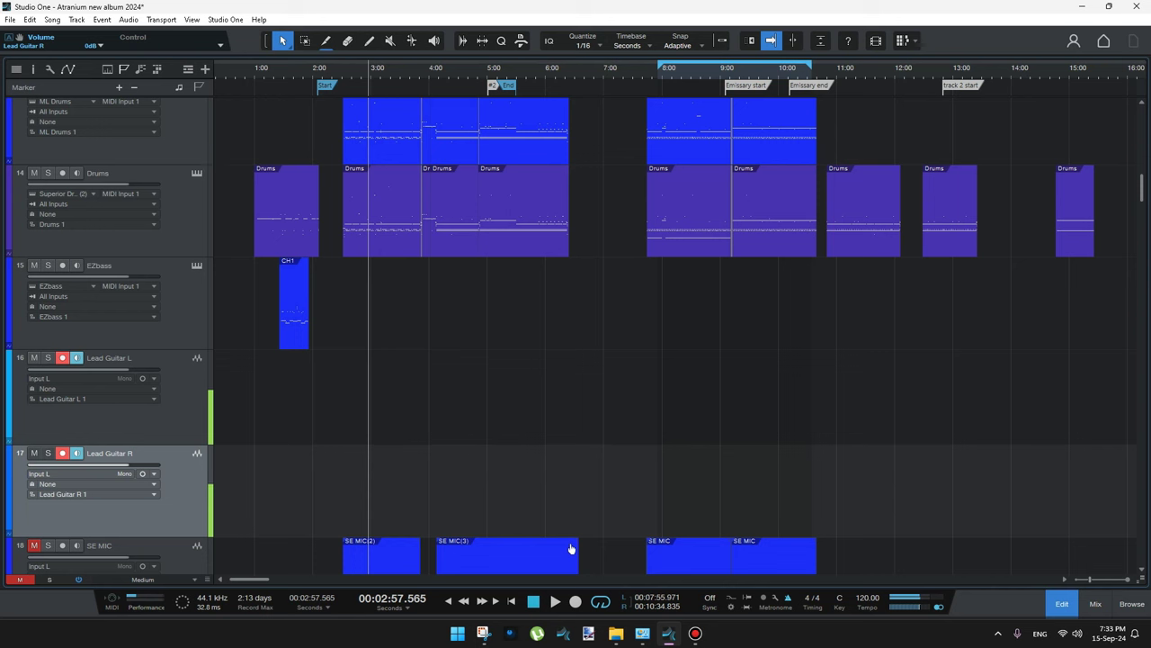
Step: Play the arrangement from about 4:04 and stop playback
click(436, 79)
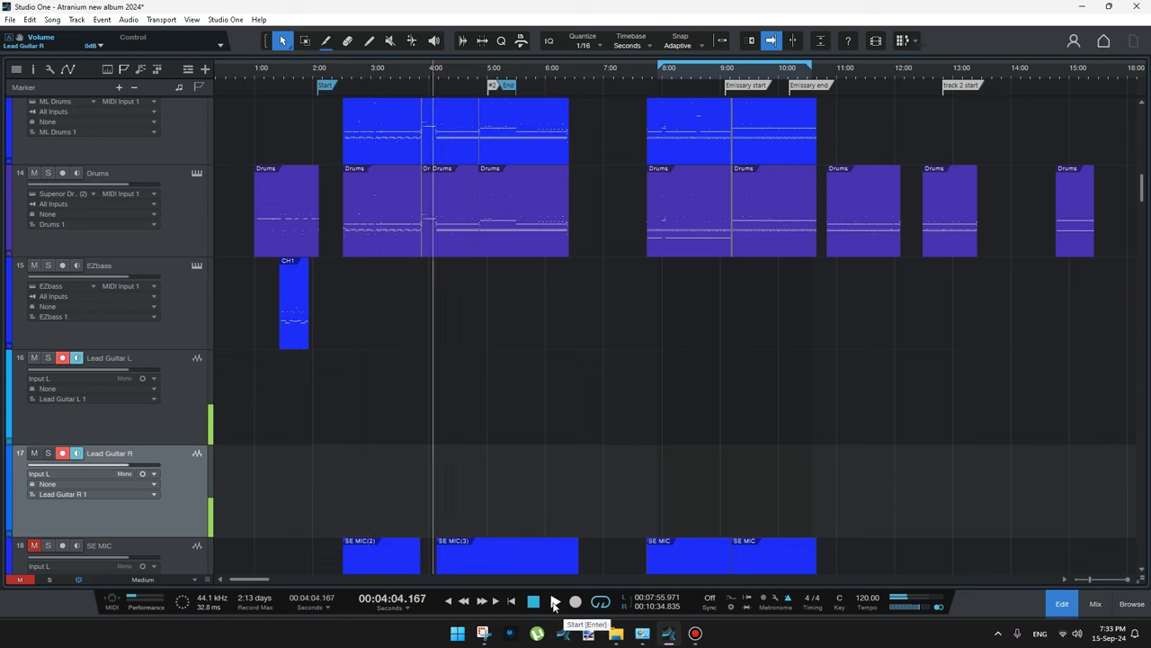
click(555, 603)
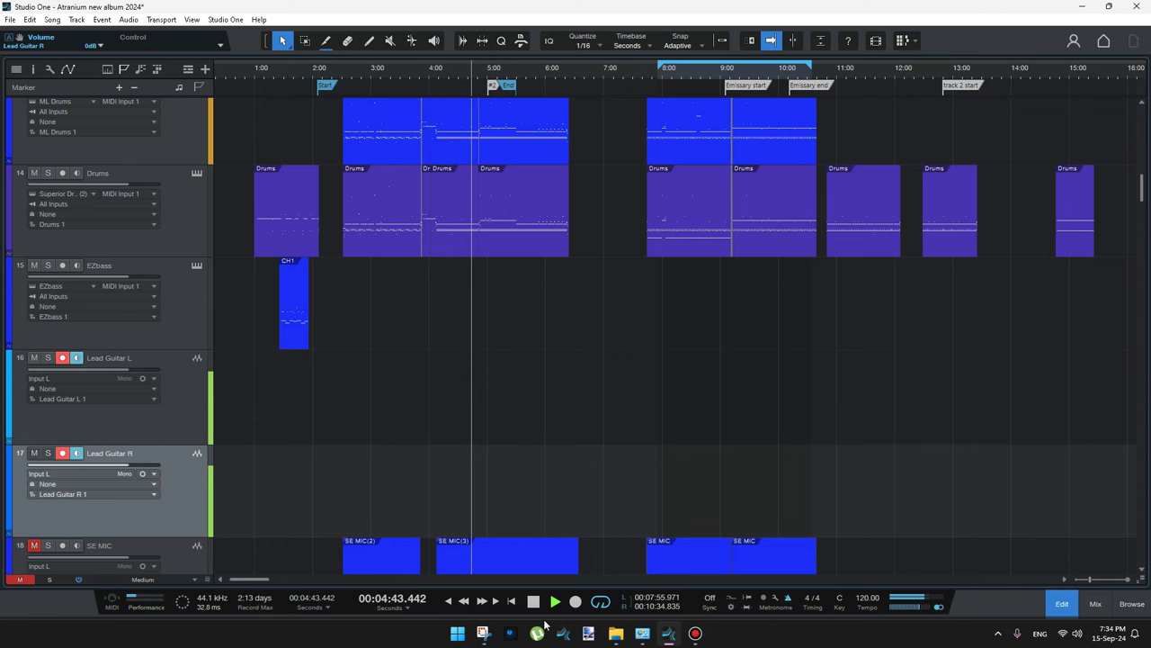
key(space)
Step: Open the ML Drums instrument from its track and load the Drum kit 2 preset
scroll(156, 123, up, 1)
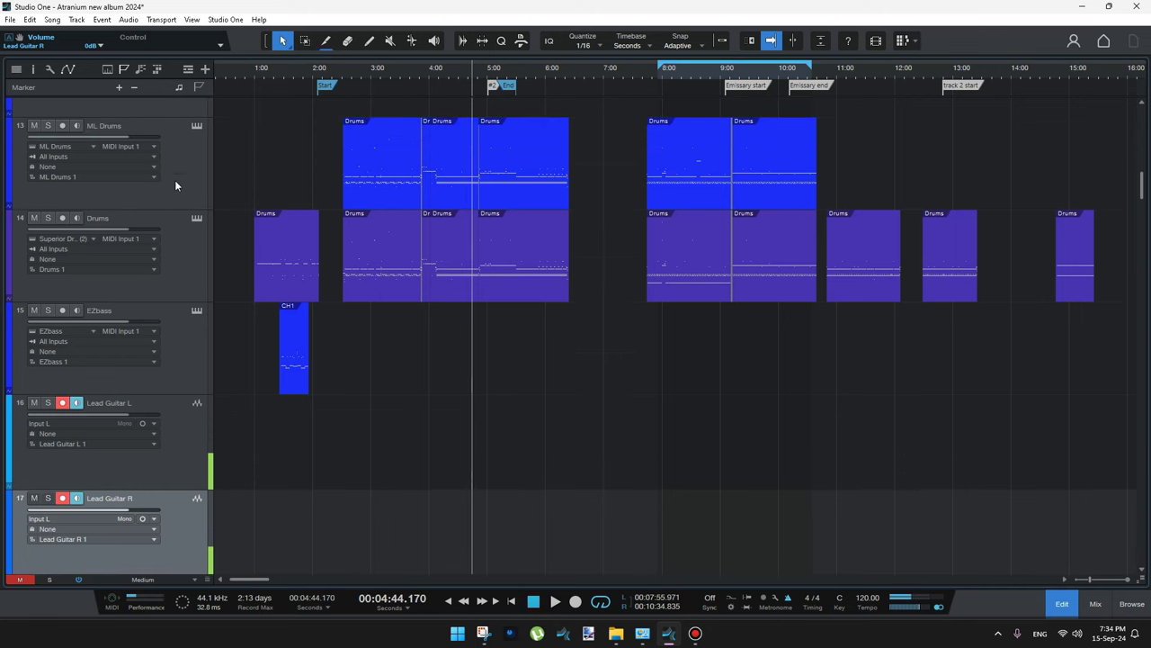
click(194, 126)
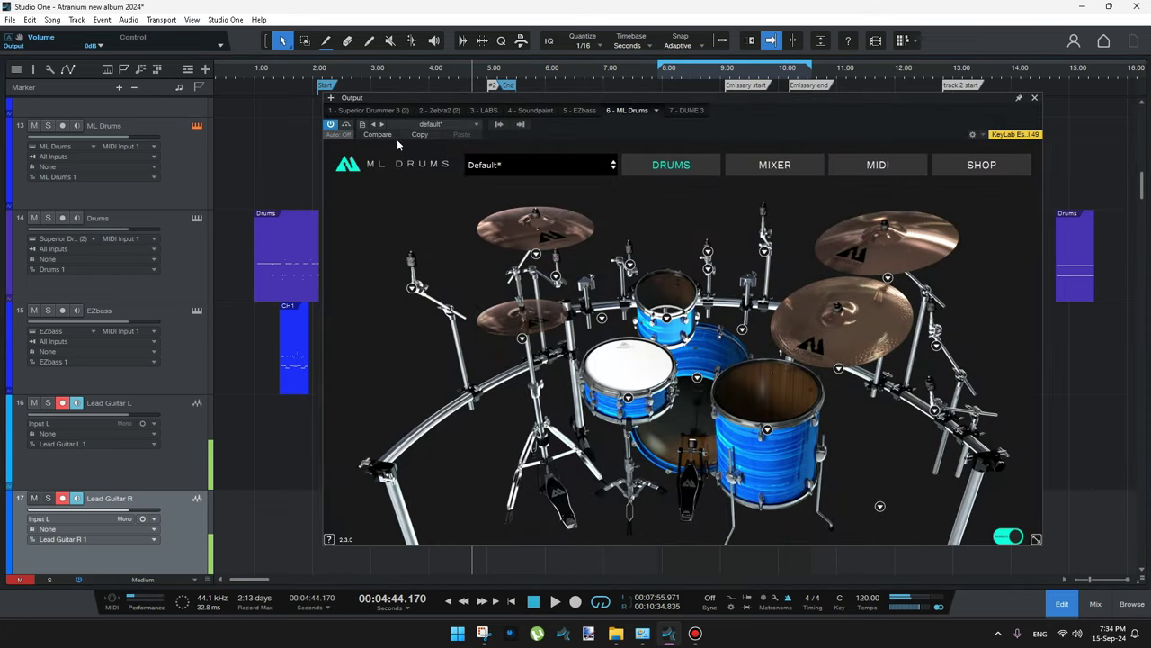
click(516, 169)
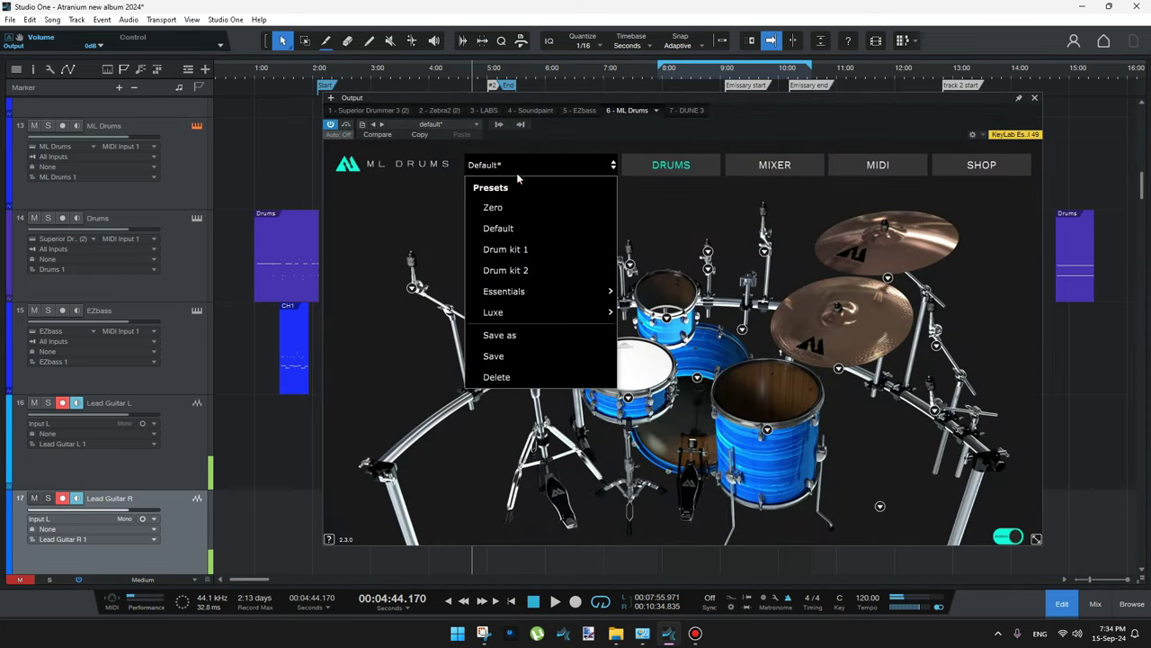
click(528, 271)
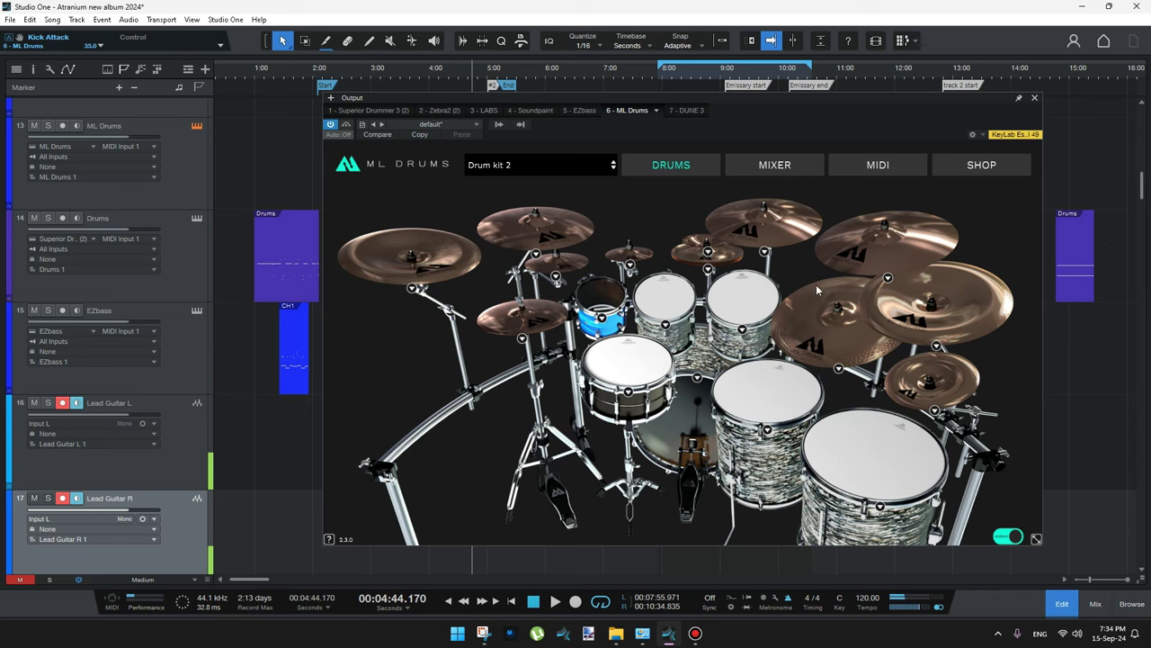
Step: Audition the toms and the kick drum of the ML Drums kit, and close the instrument window
click(660, 314)
click(746, 302)
click(758, 393)
click(874, 464)
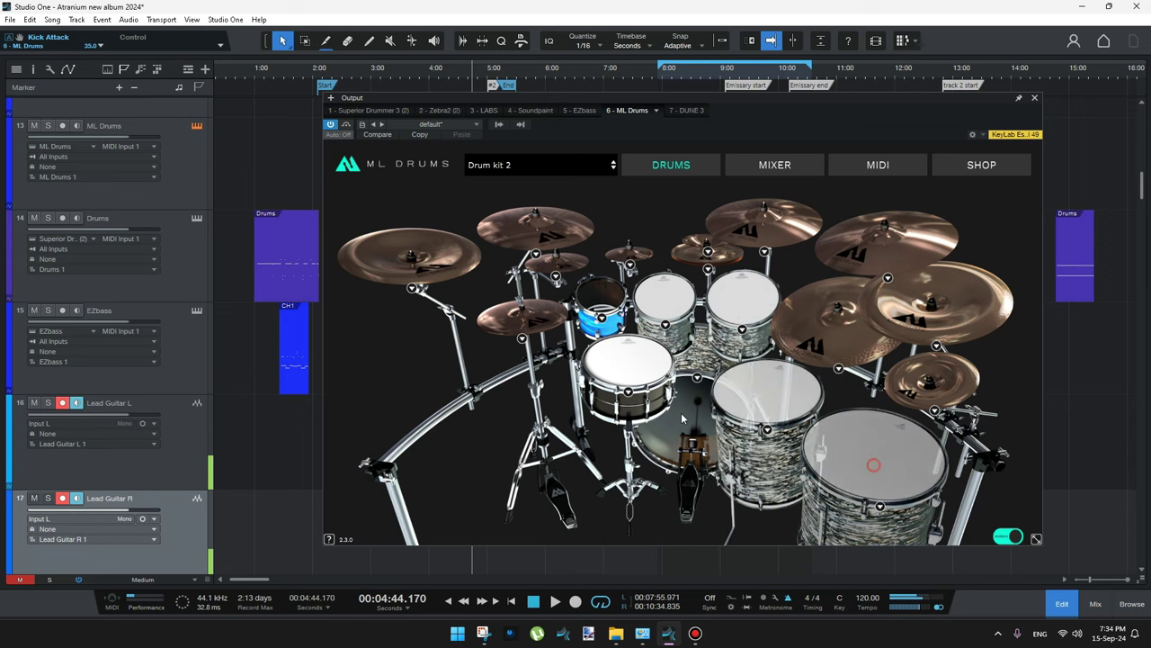
click(655, 383)
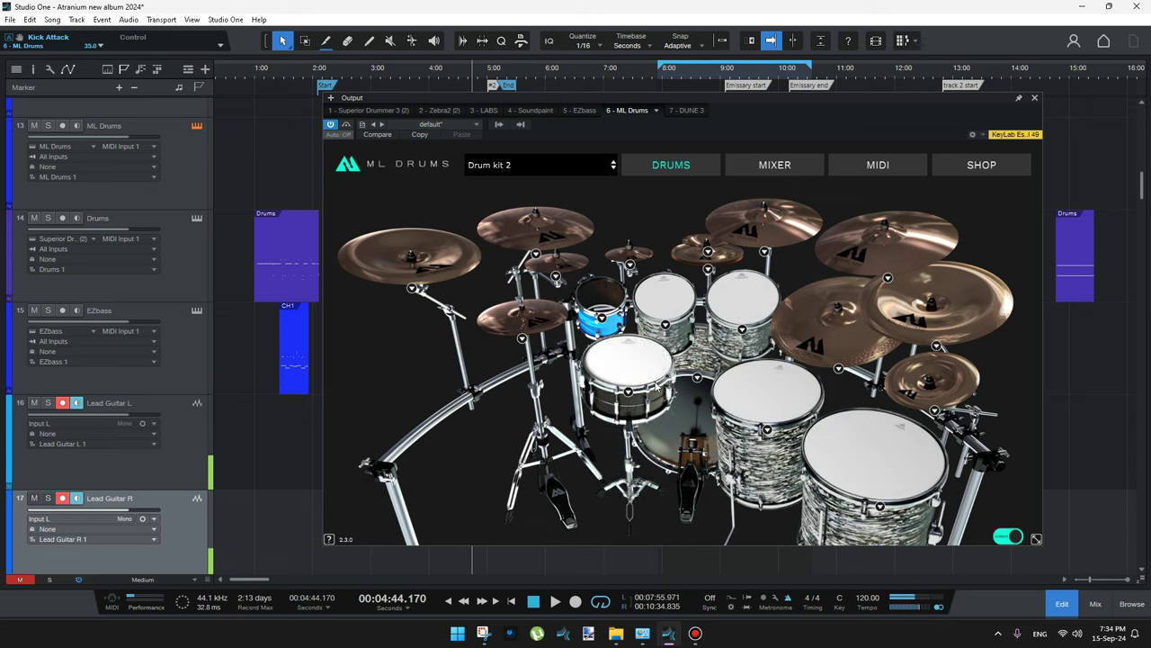
click(691, 416)
click(691, 417)
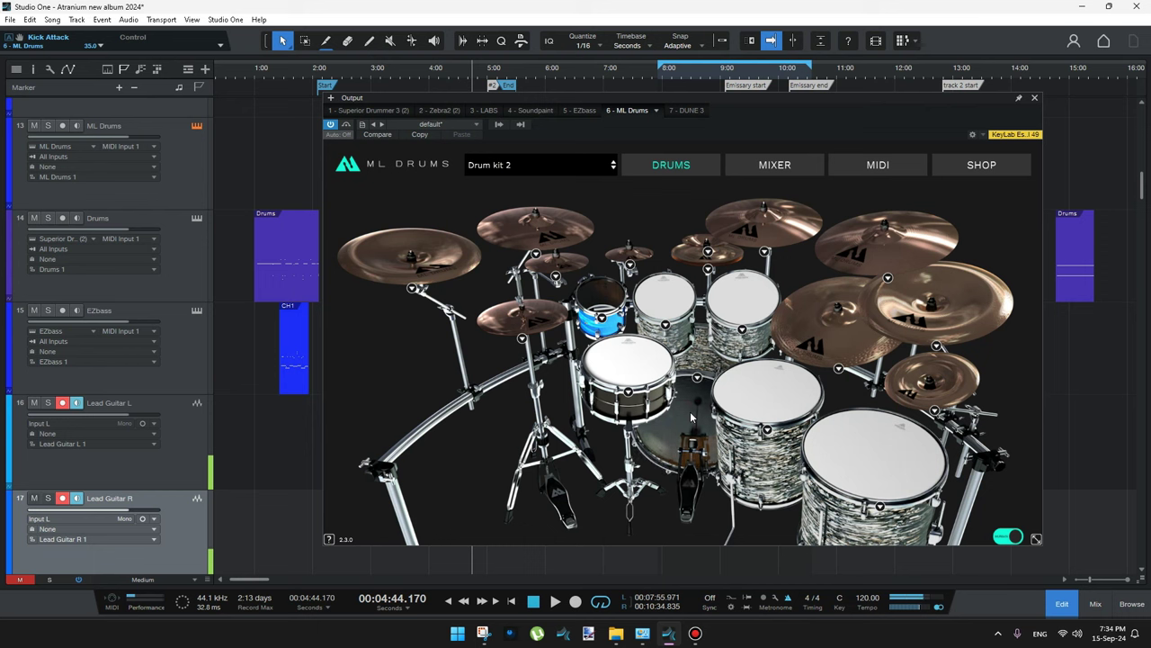
click(1033, 97)
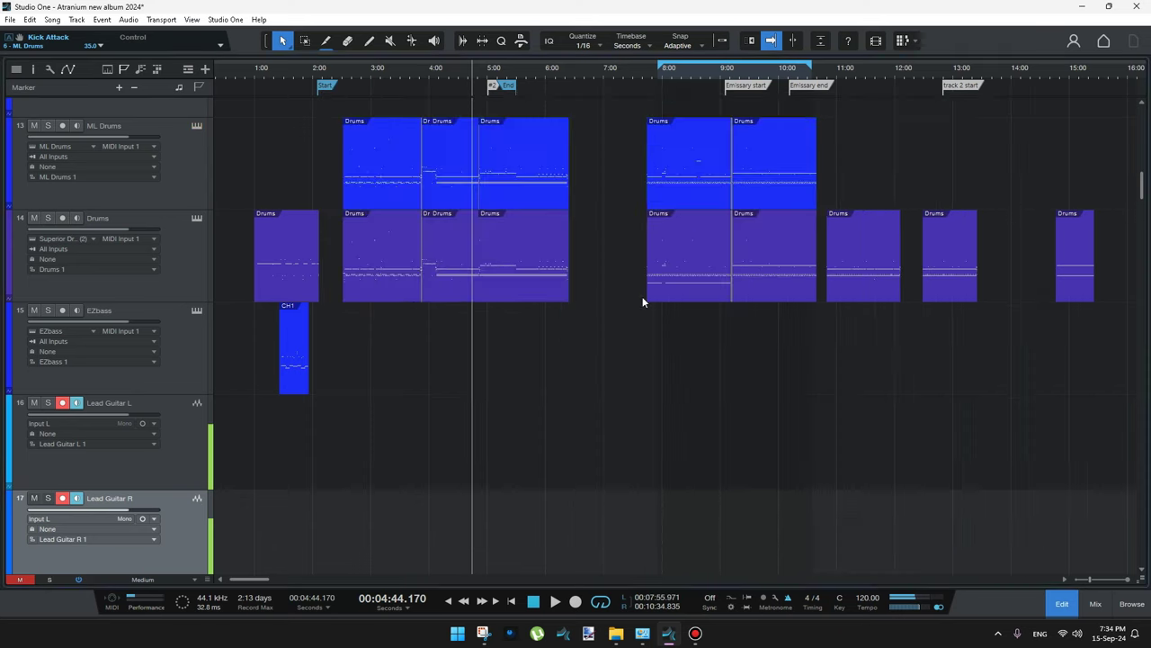
Step: Play the arrangement from about 2:46, jump playback to just before the 4:00 mark, and stop
click(358, 79)
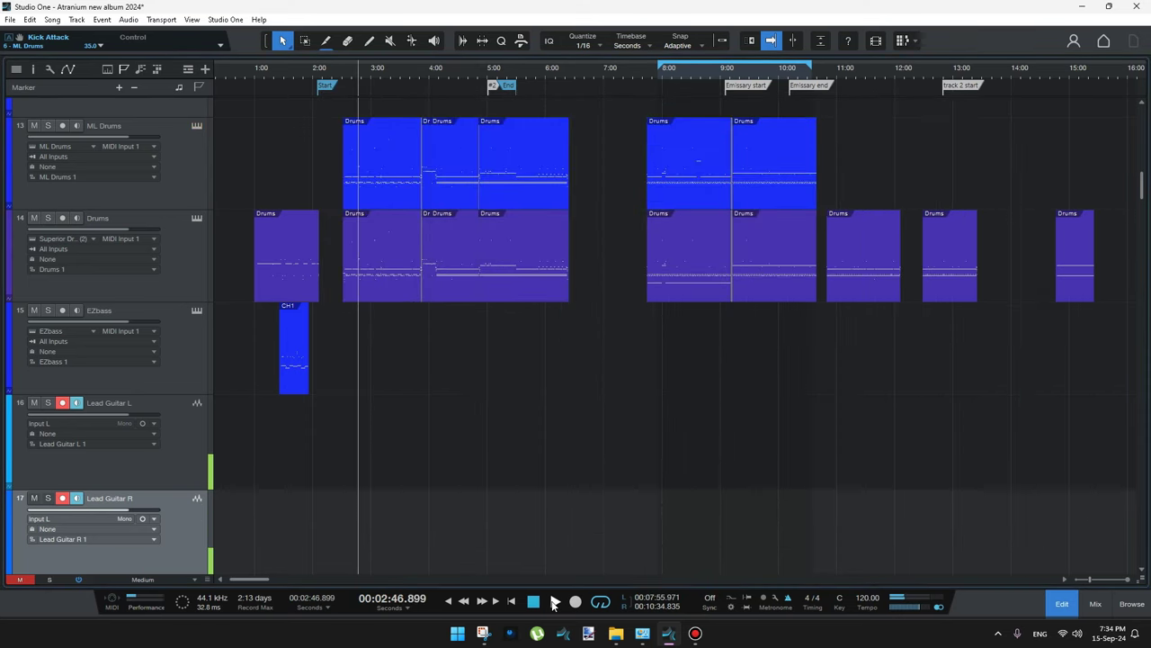
click(554, 601)
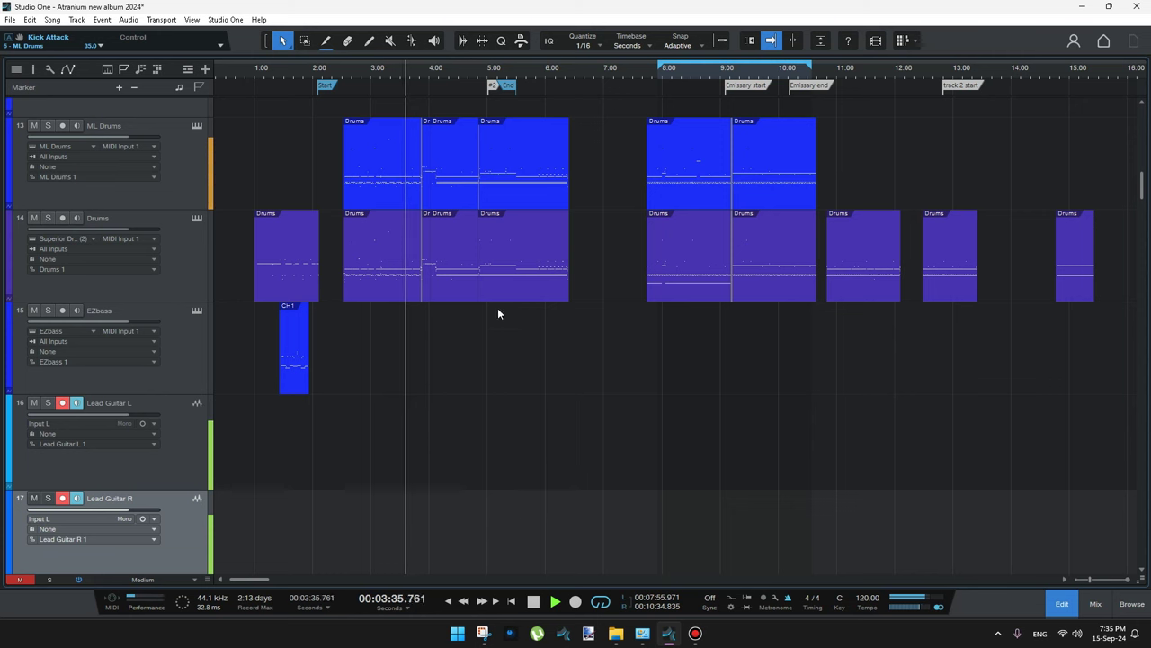
click(422, 69)
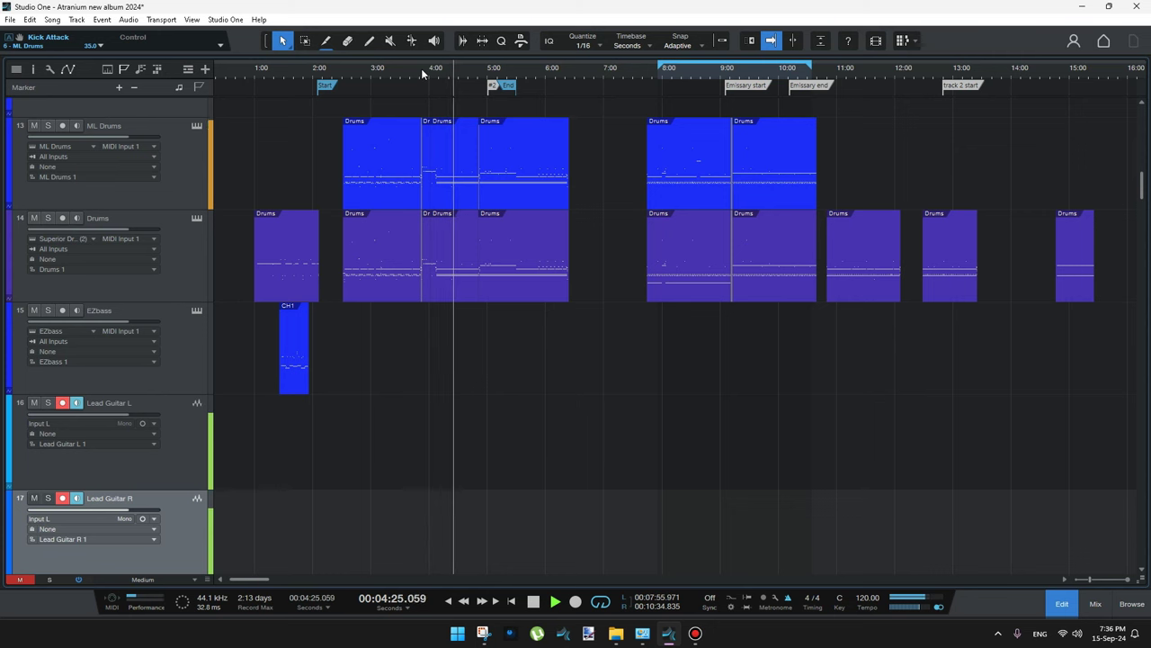
key(space)
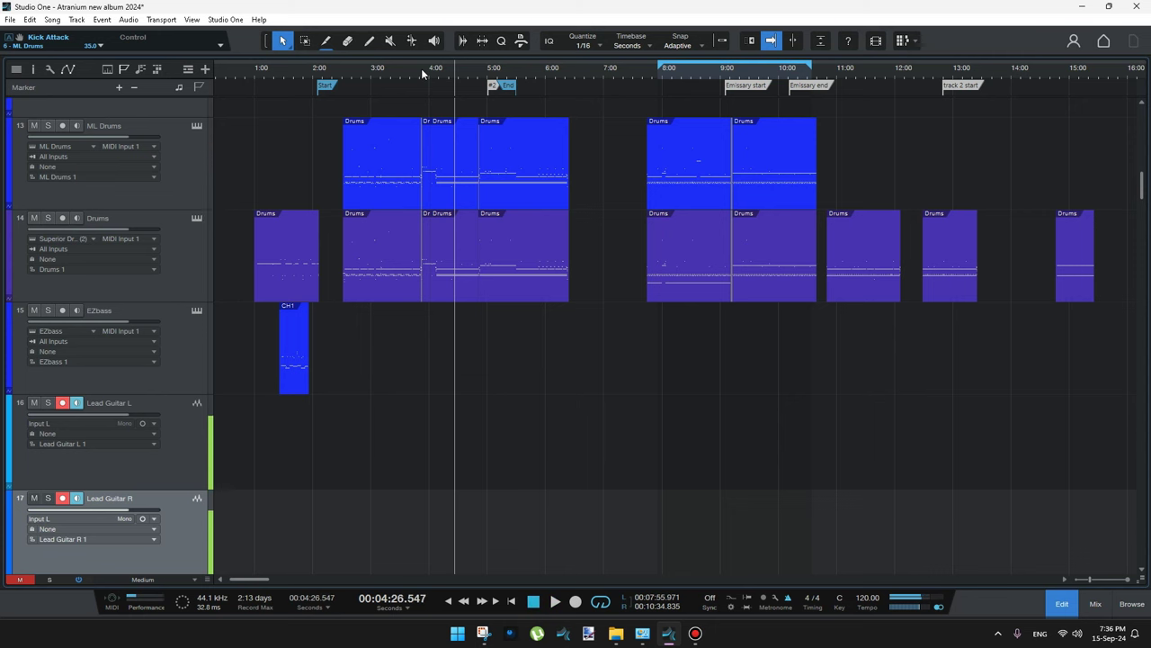
Step: Play the arrangement from about 4:47, leading into the End marker, and stop playback
click(476, 74)
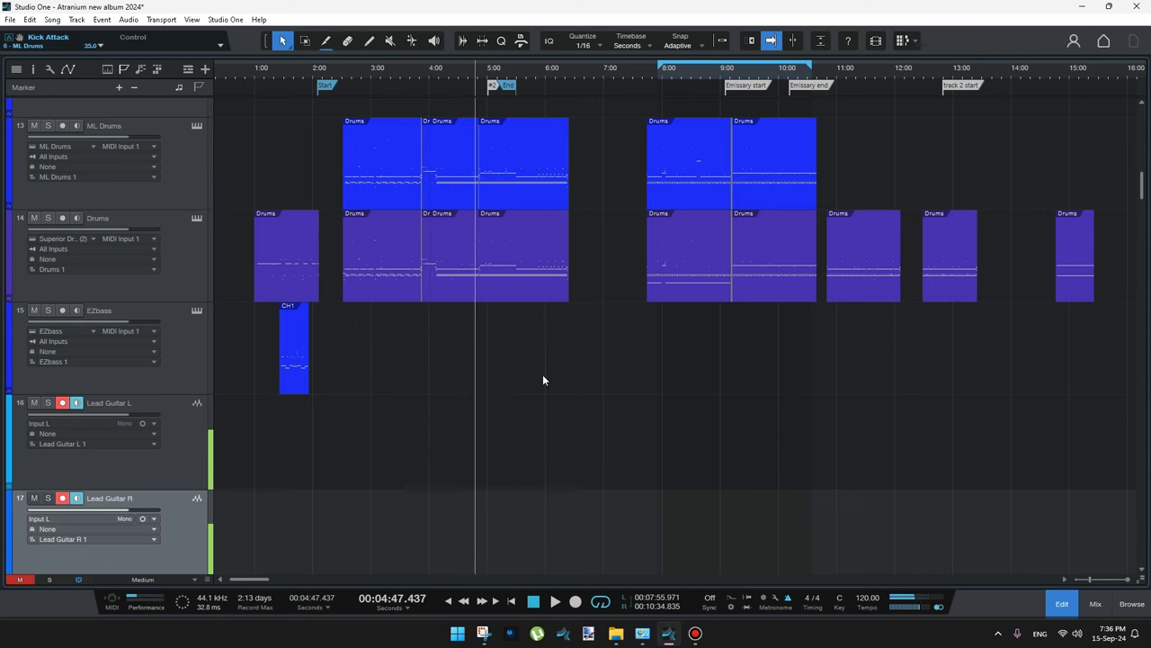
click(555, 601)
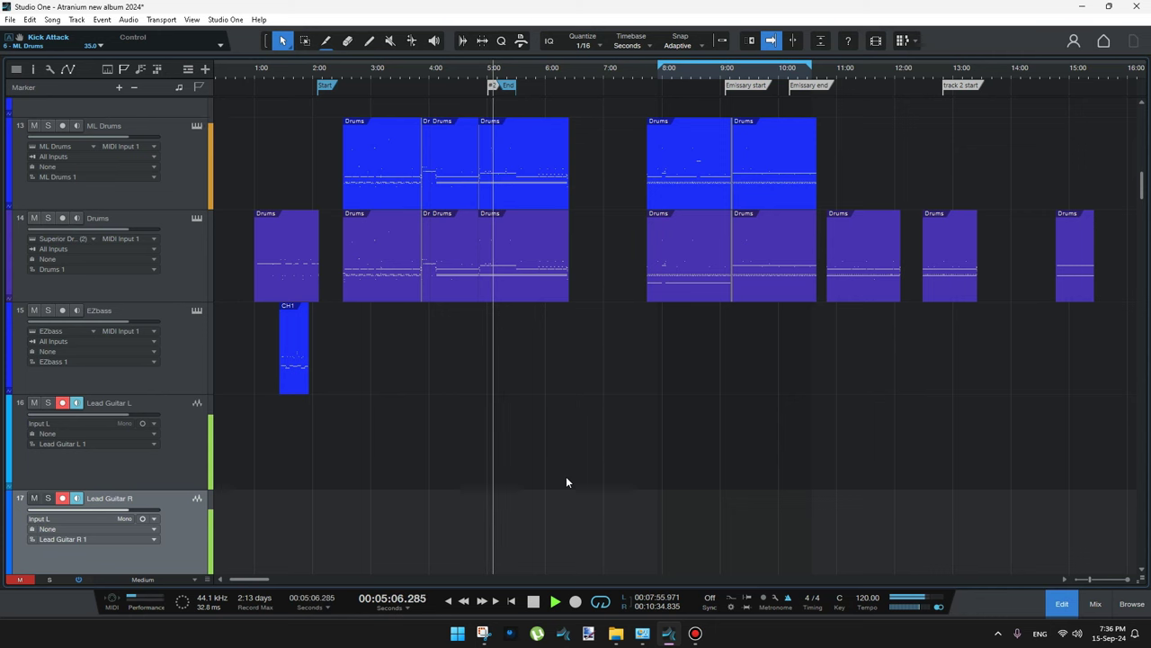
key(space)
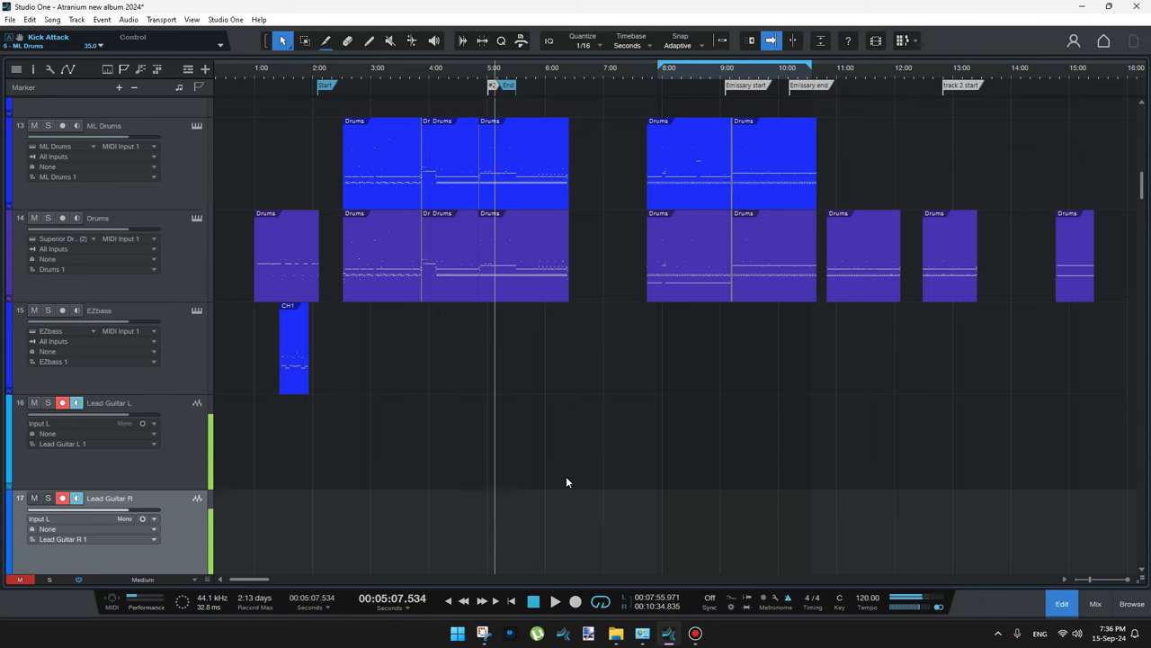
Step: Play the second group of drum events from just before the 8:00 mark and stop playback
click(654, 70)
click(556, 602)
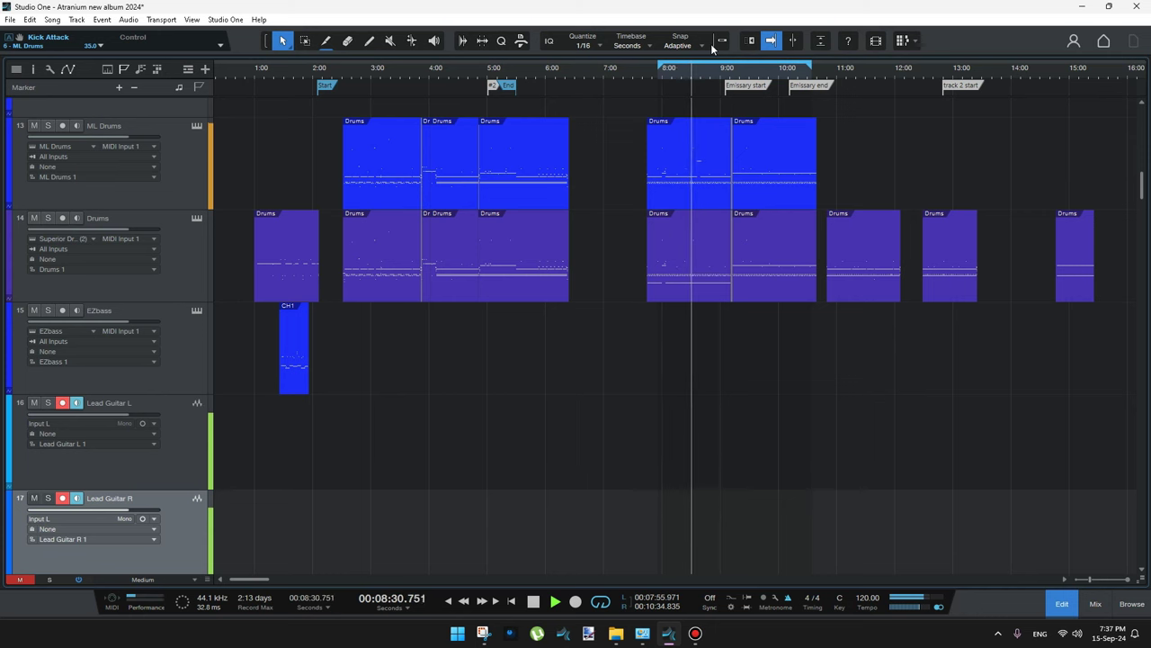
key(space)
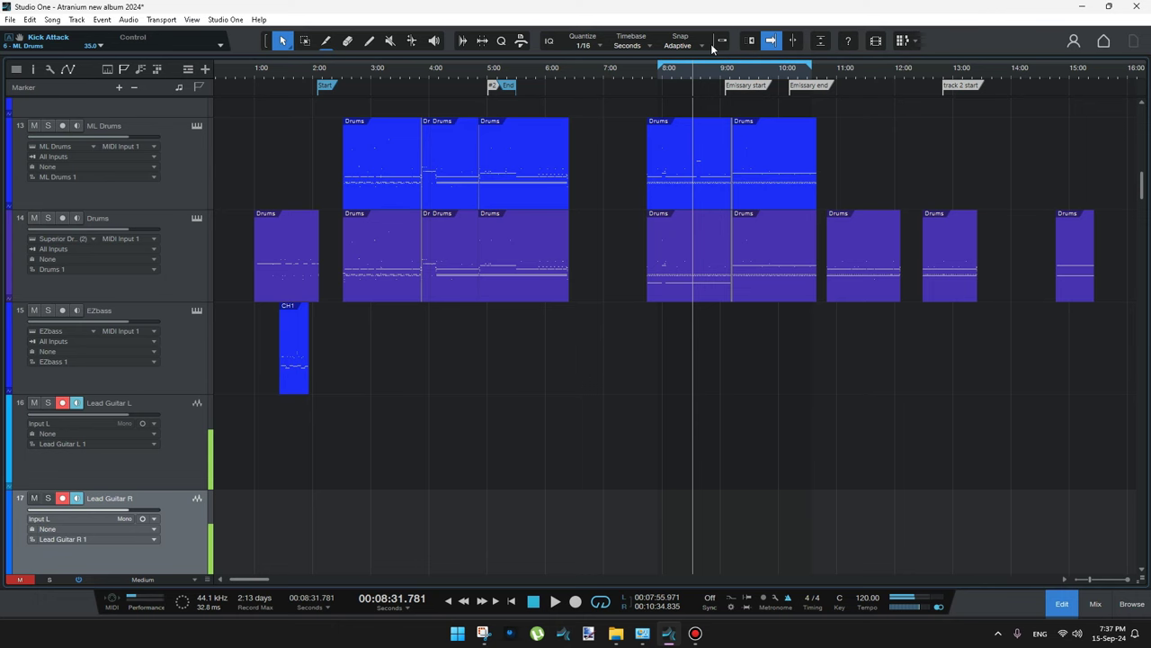
Step: In the mixing console's FX 2 channel, bypass the Emissary insert and enable Amped - Roots
click(1097, 604)
drag(389, 579, 961, 582)
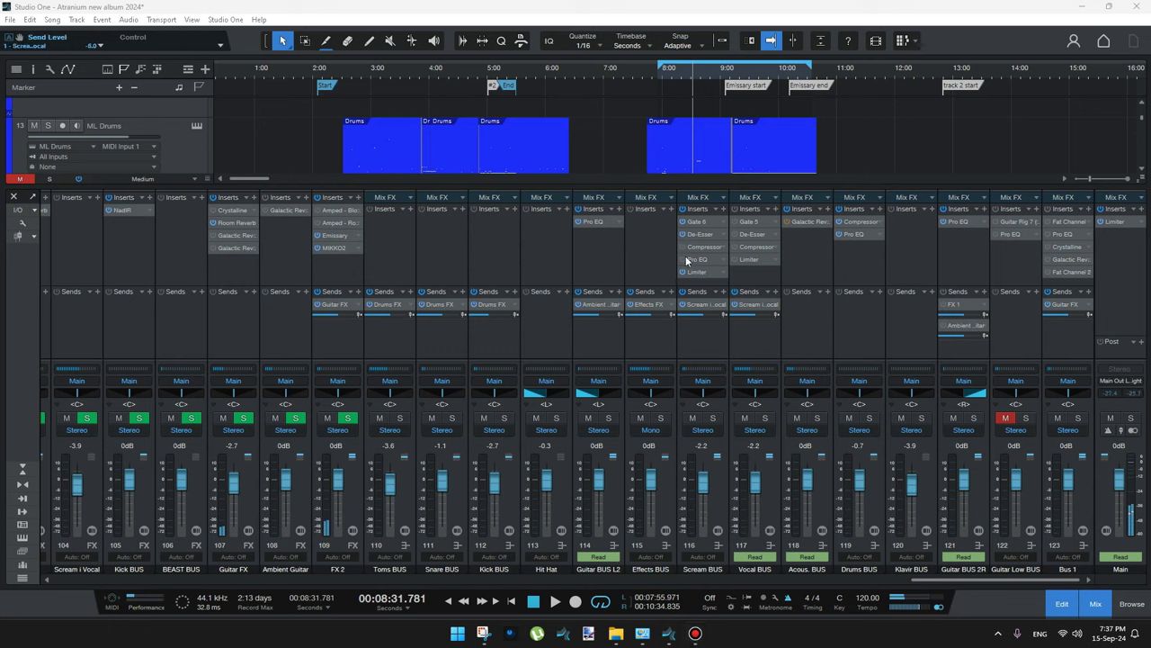
click(340, 225)
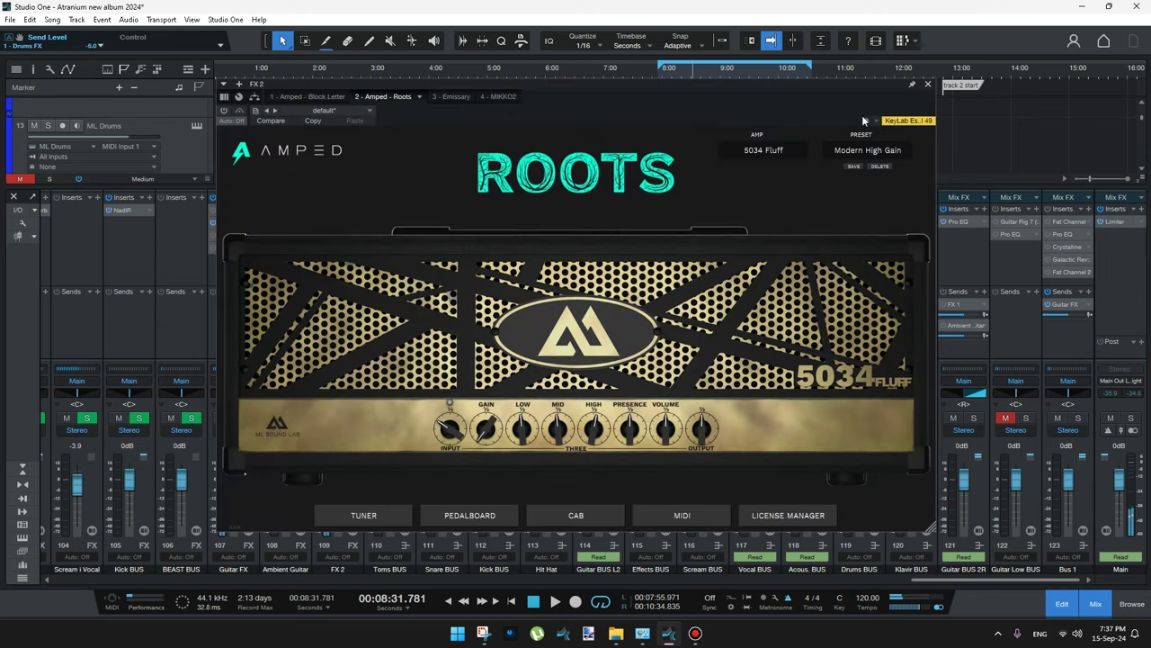
click(930, 83)
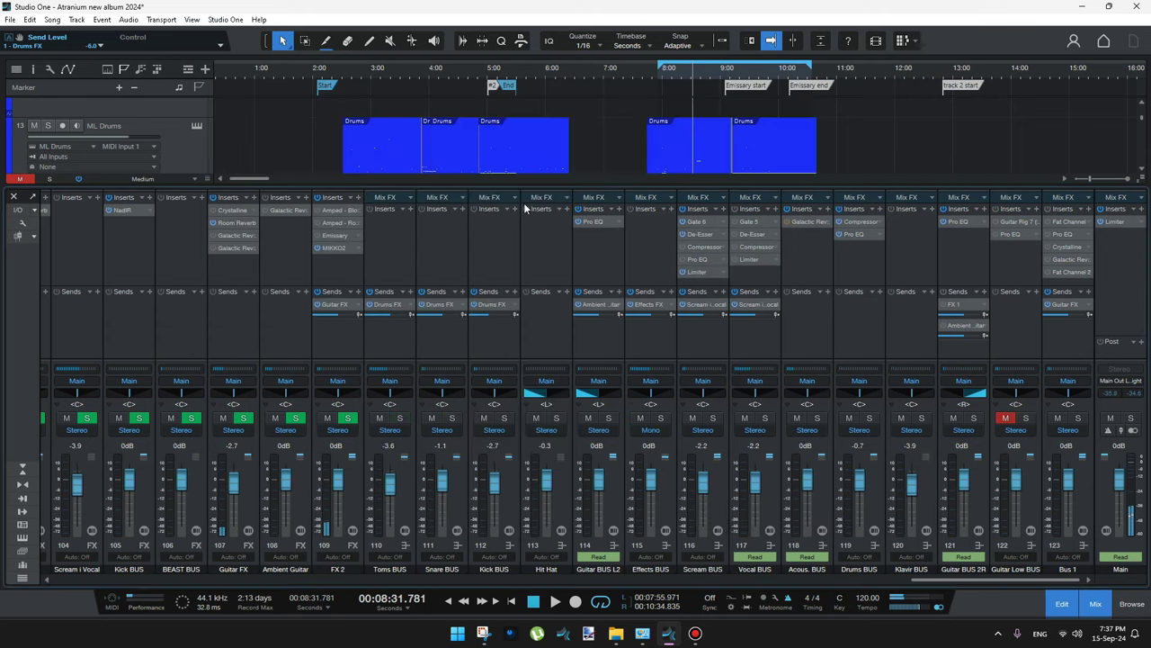
click(317, 236)
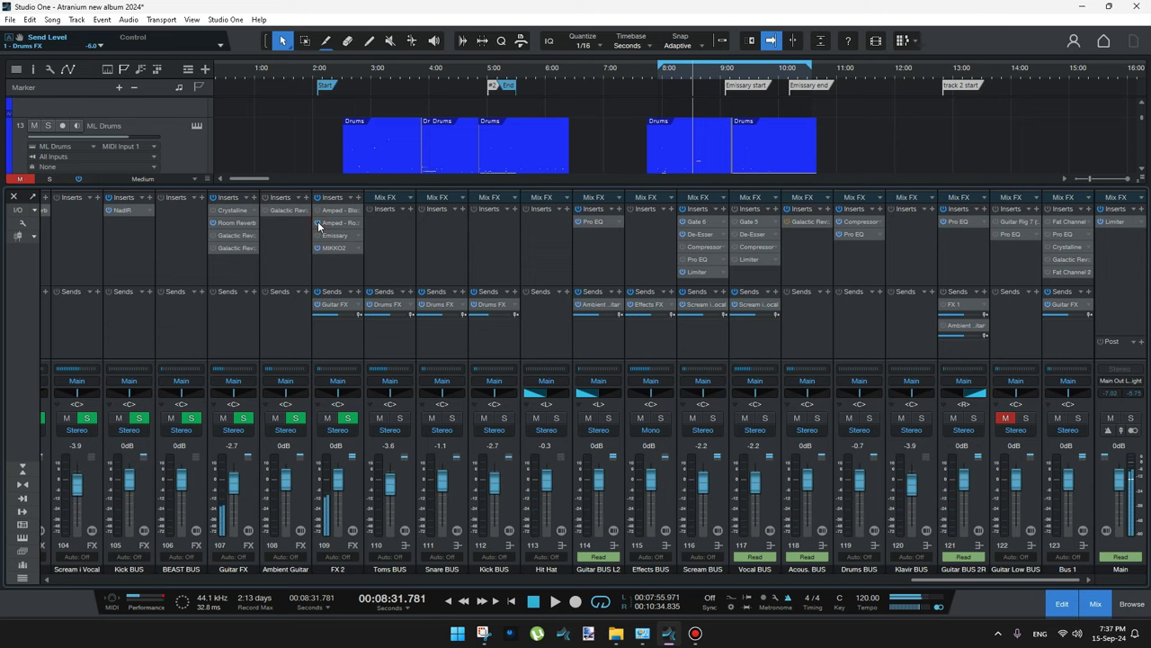
click(317, 223)
Step: Open Amped - Roots on FX 2, look through its presets and lower the amp's Input to 0.21
click(338, 225)
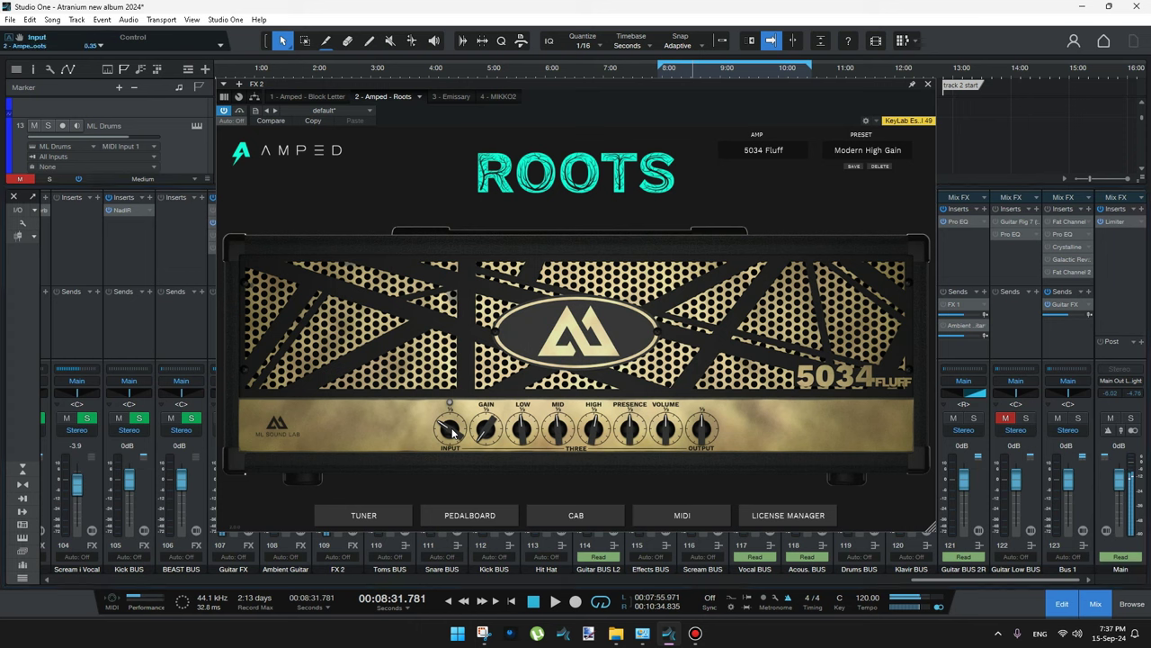
click(866, 153)
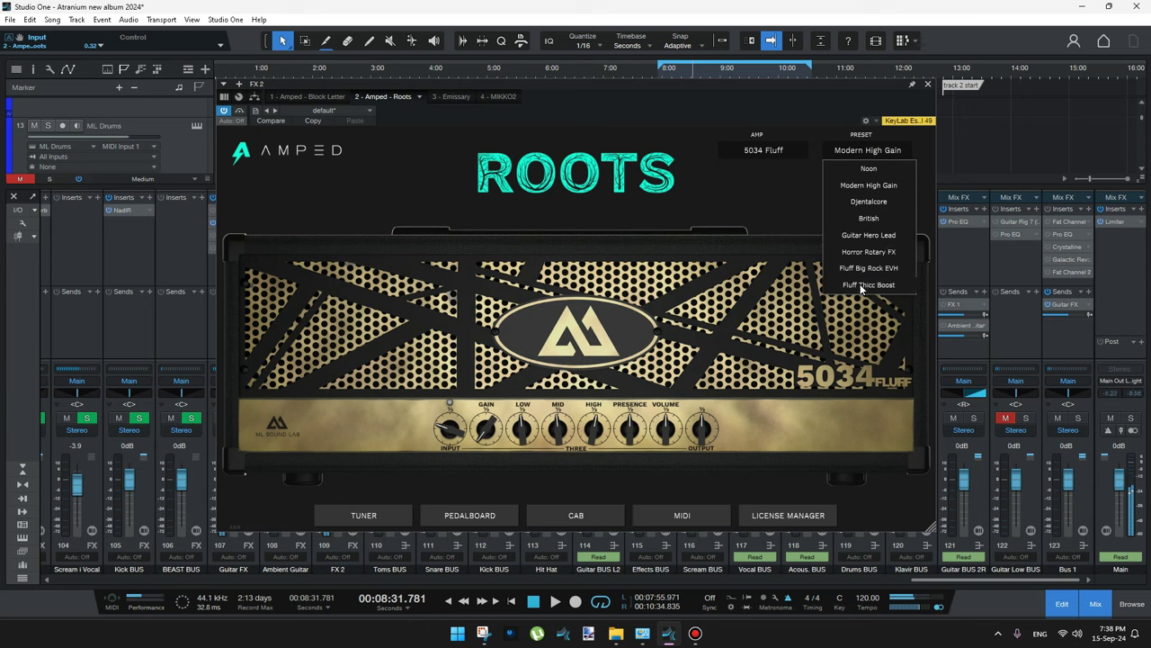
click(475, 449)
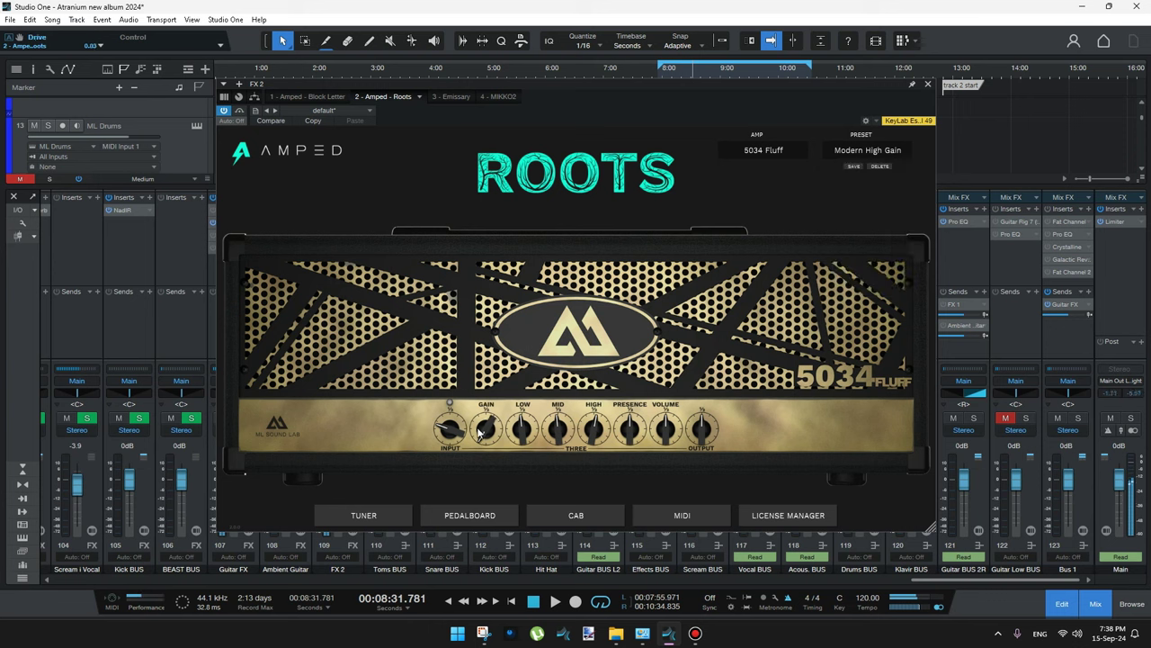
drag(450, 428, 456, 446)
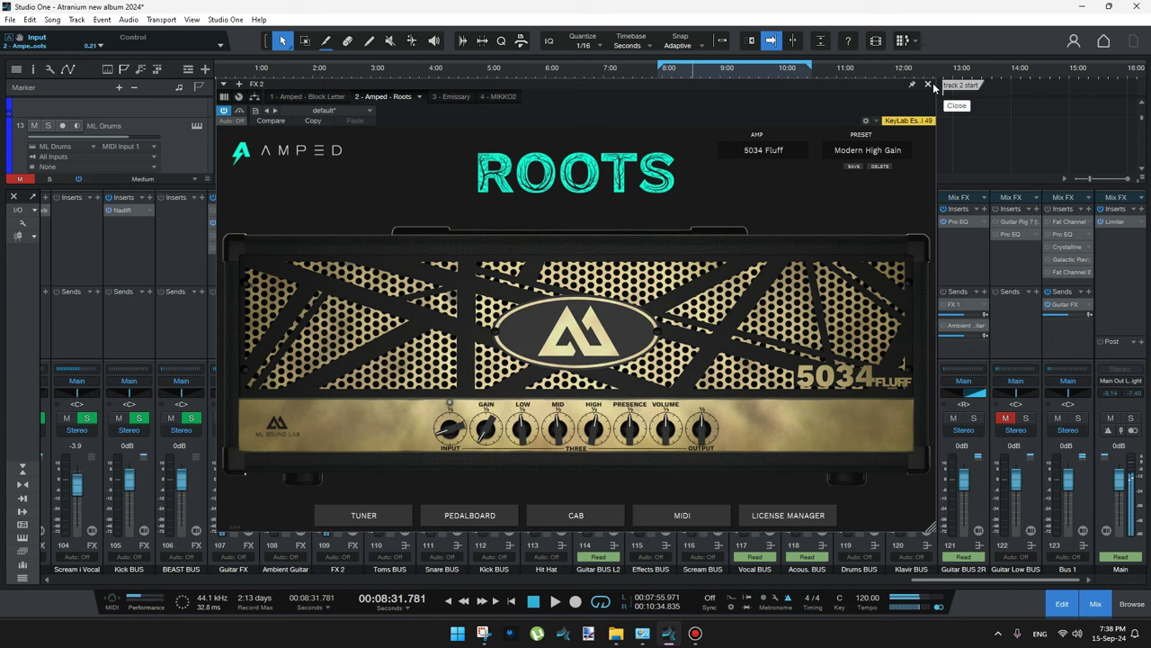
Step: Set the Amped - Roots amp's Gain to 0.15, raise its Input, and audition the sound by playing the song from about 8:31
drag(484, 429, 477, 418)
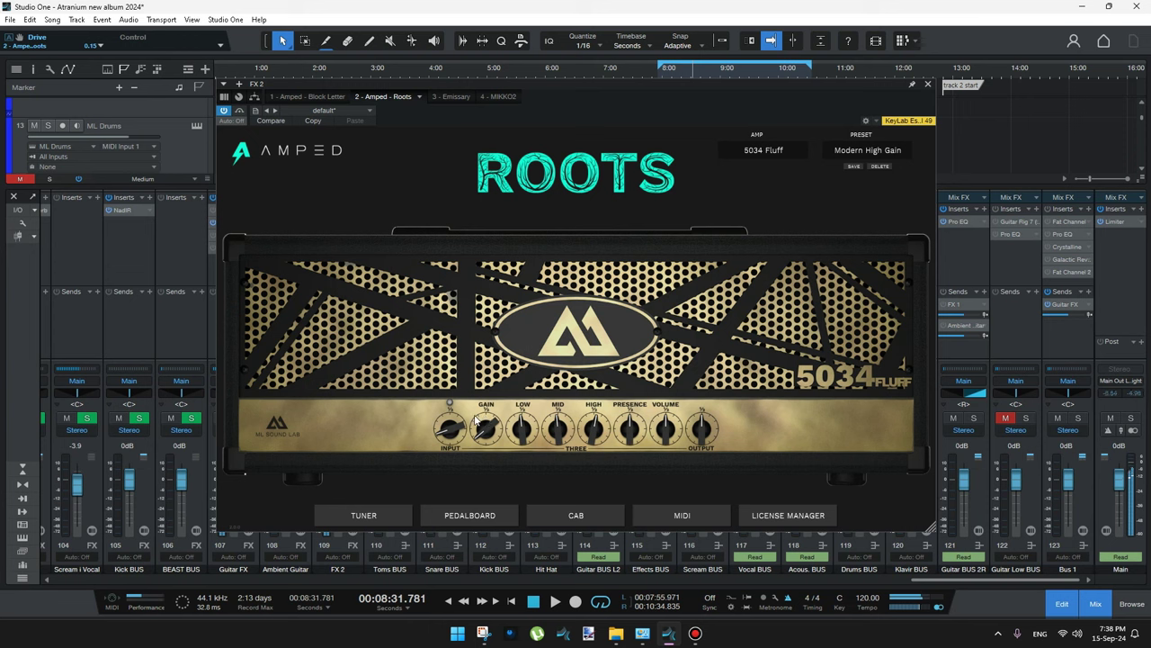
drag(450, 430, 452, 421)
click(555, 602)
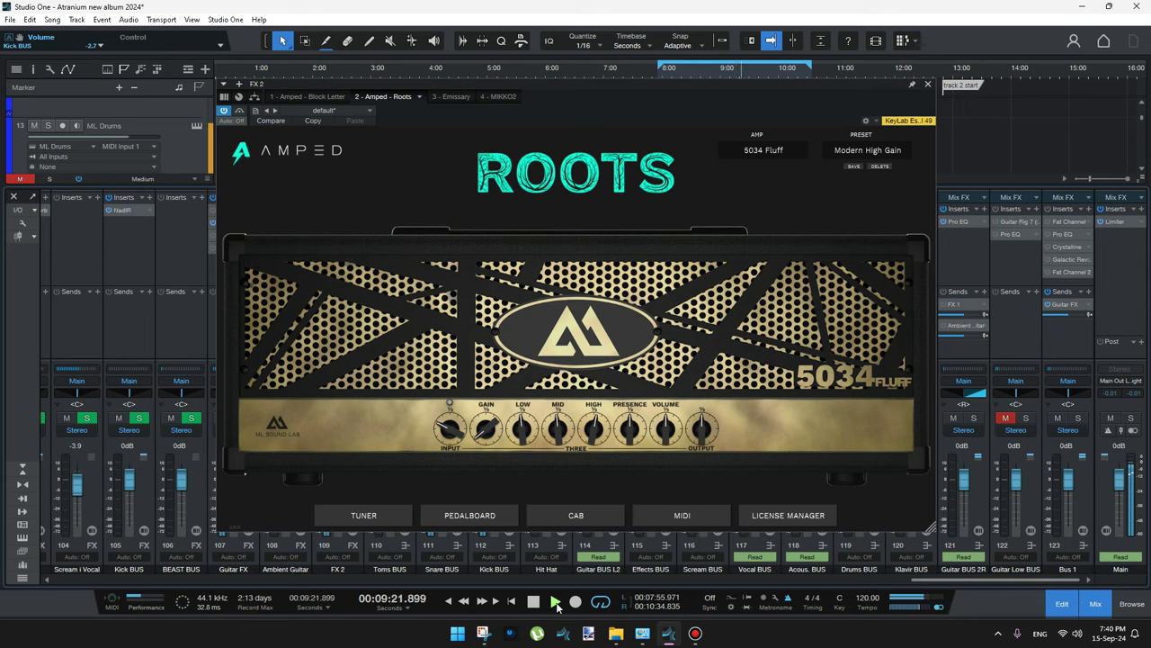
click(555, 601)
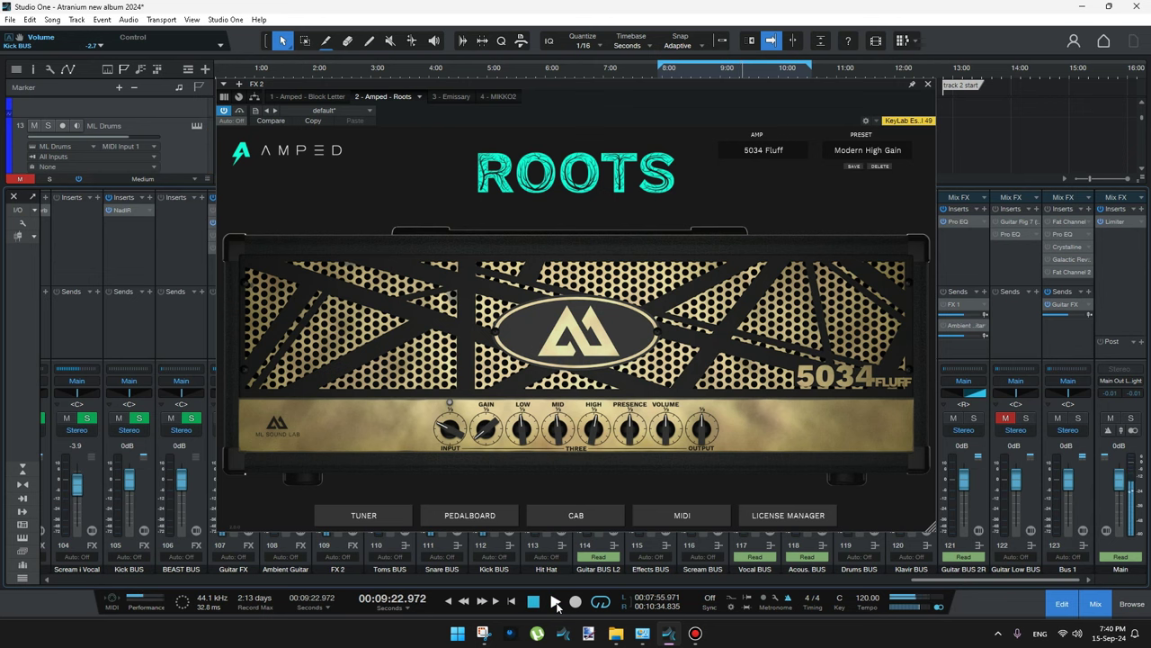
click(927, 84)
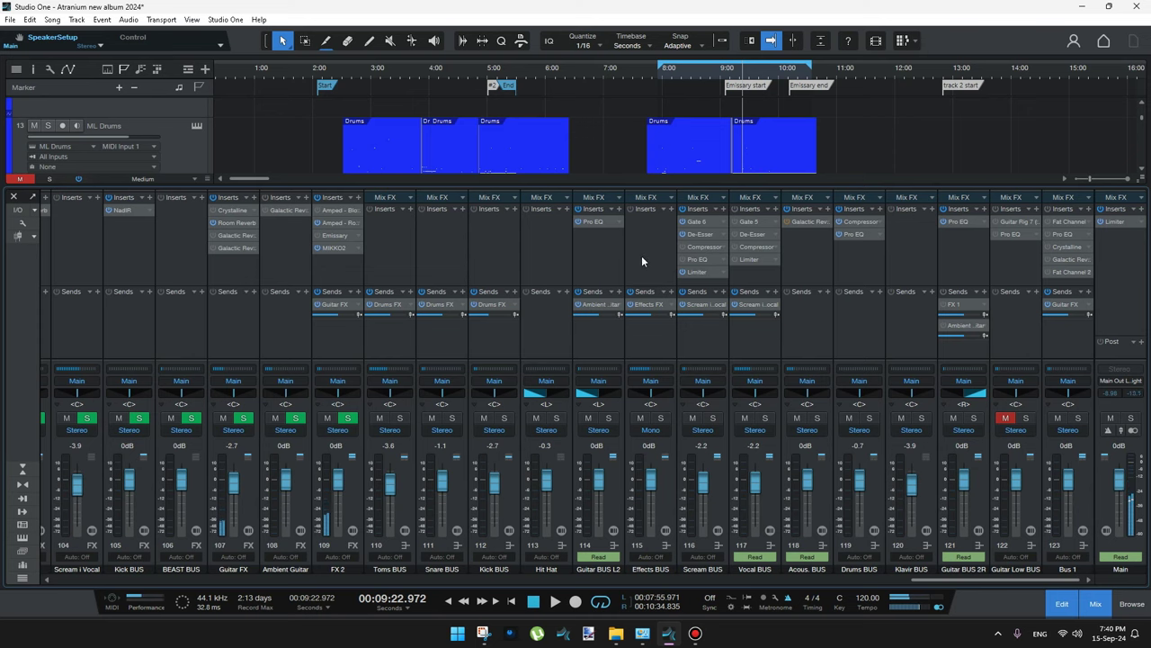
Step: Reopen Amped - Roots from the FX 2 inserts, move its window clear of the markers to review the amp settings, and close it
click(346, 223)
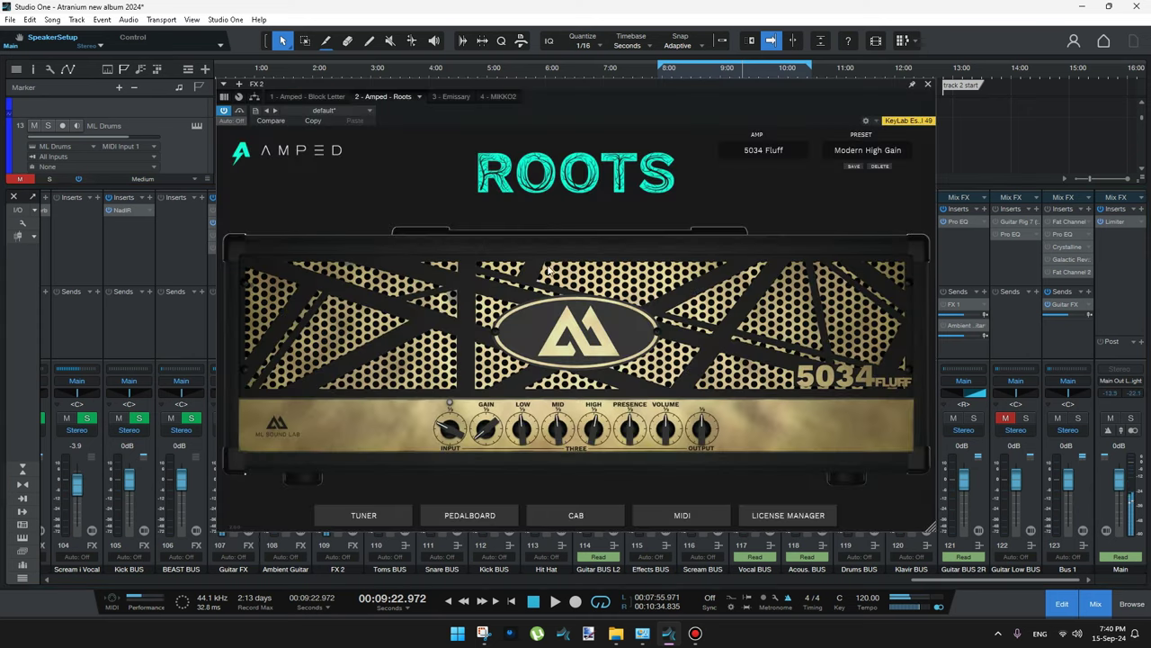
drag(682, 89, 737, 103)
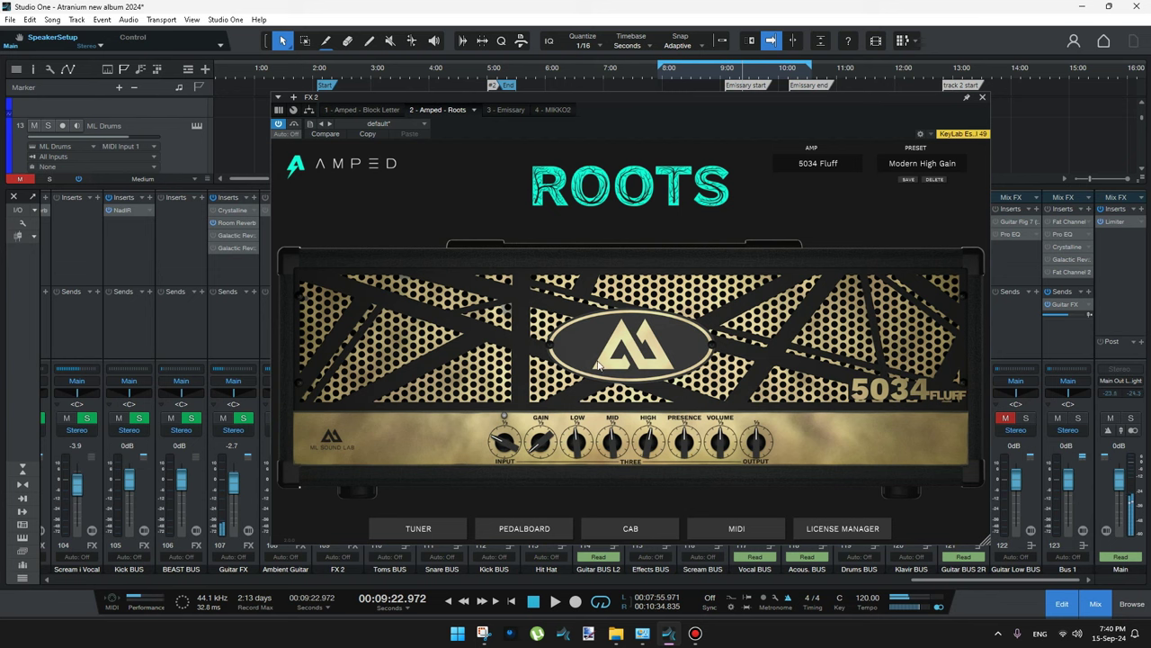
click(982, 97)
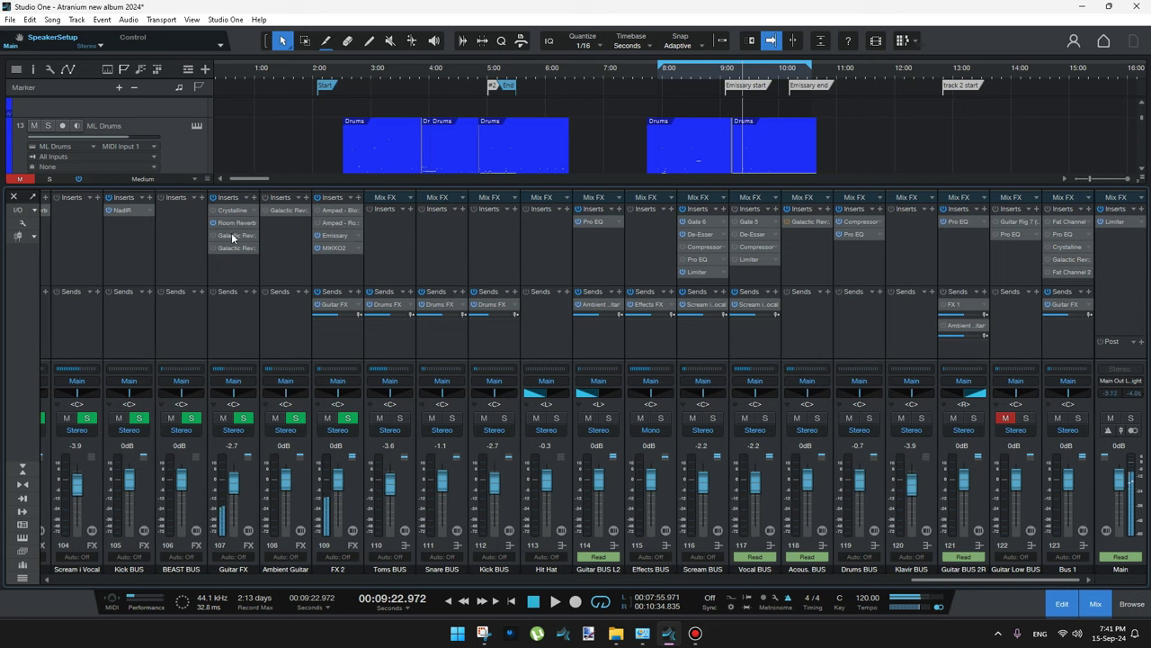
Step: On the Guitar FX channel, switch from Room Reverb to Galactic Reverb 4 and set its predelay to about 368 ms
mouse_move(230, 233)
mouse_down()
mouse_move(326, 261)
mouse_move(226, 237)
mouse_up()
double_click(225, 248)
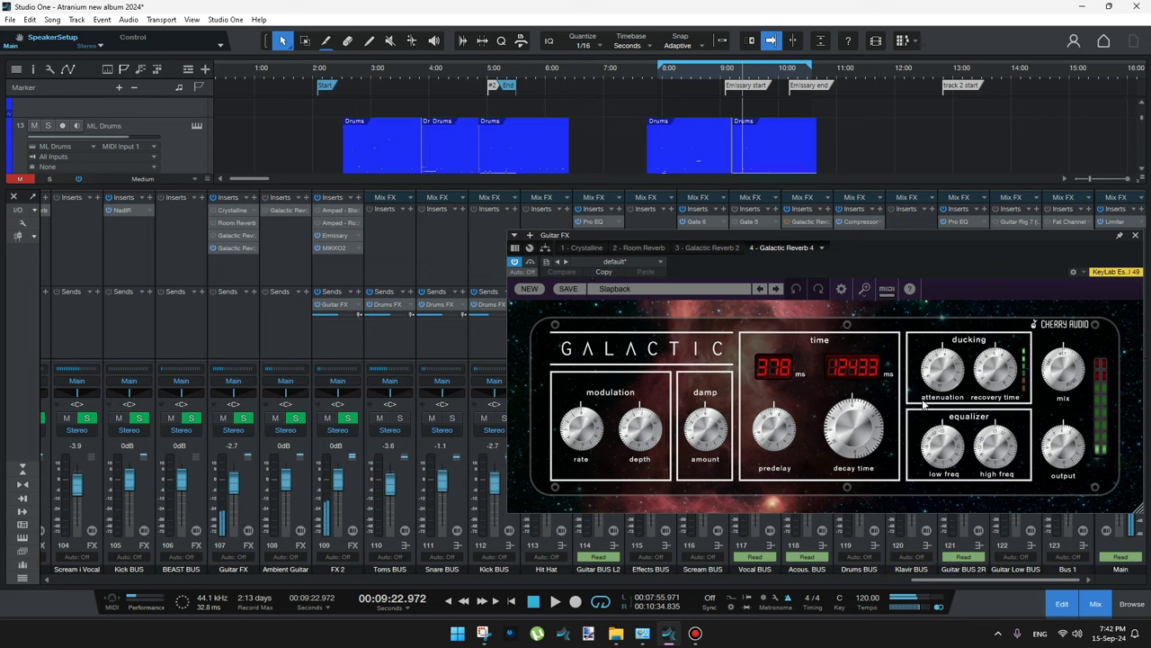
drag(779, 431, 781, 438)
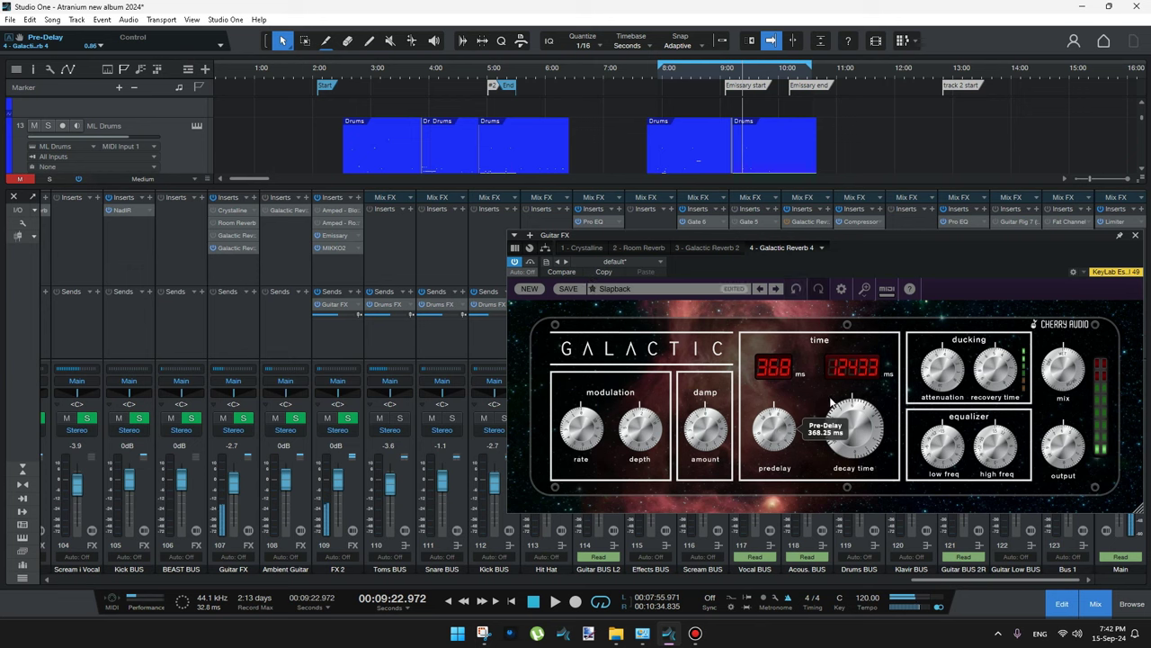
click(1136, 237)
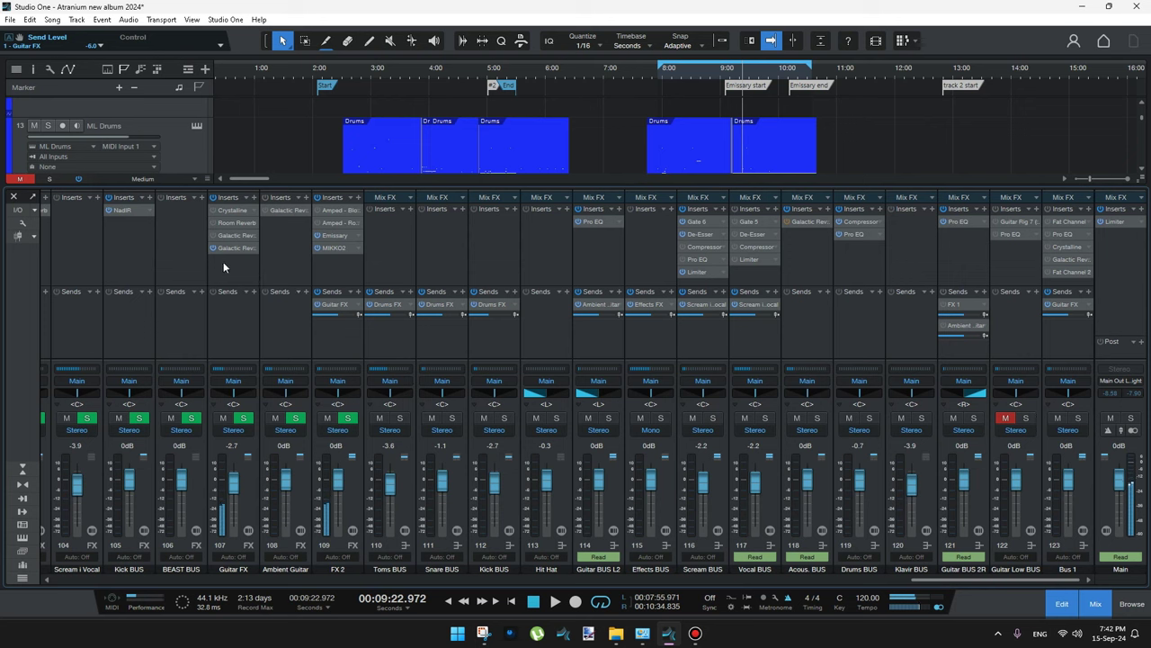
Step: On the Guitar FX channel, switch from Galactic Reverb 4 to Crystalline and load the PRISM BREAK preset
click(233, 211)
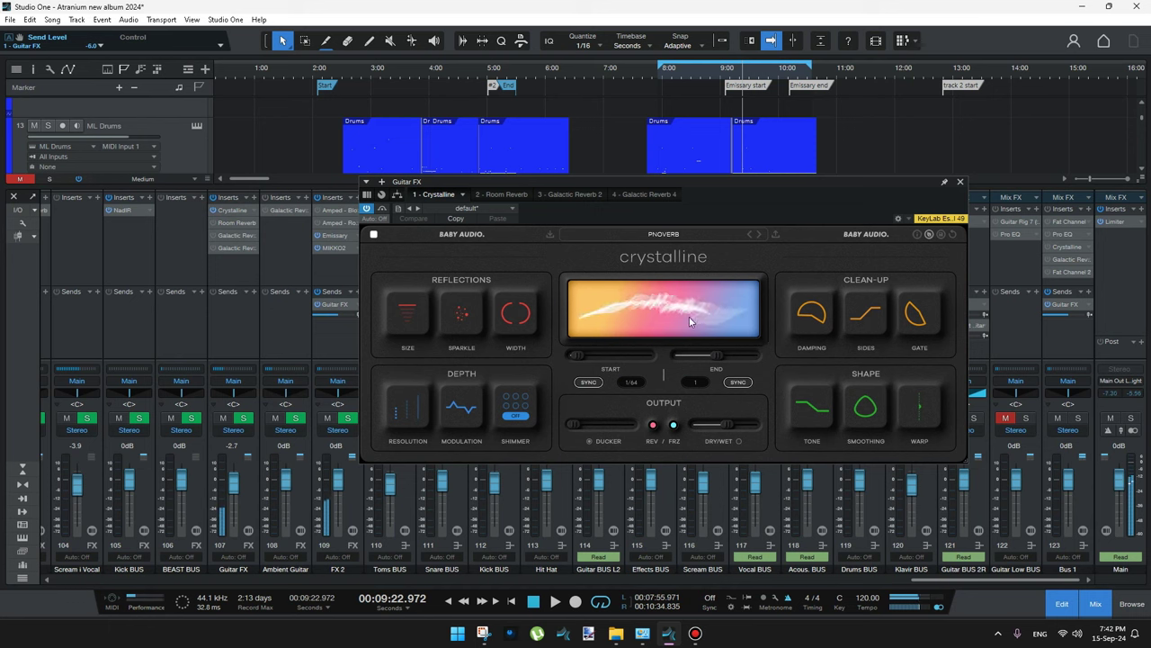
click(597, 243)
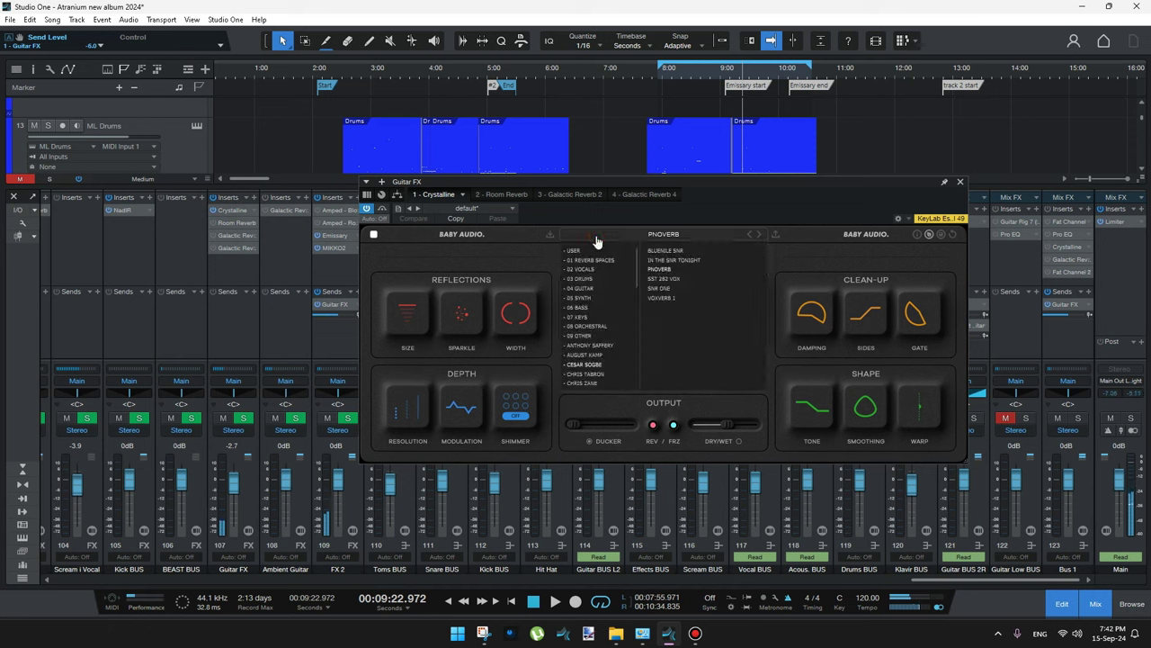
click(592, 358)
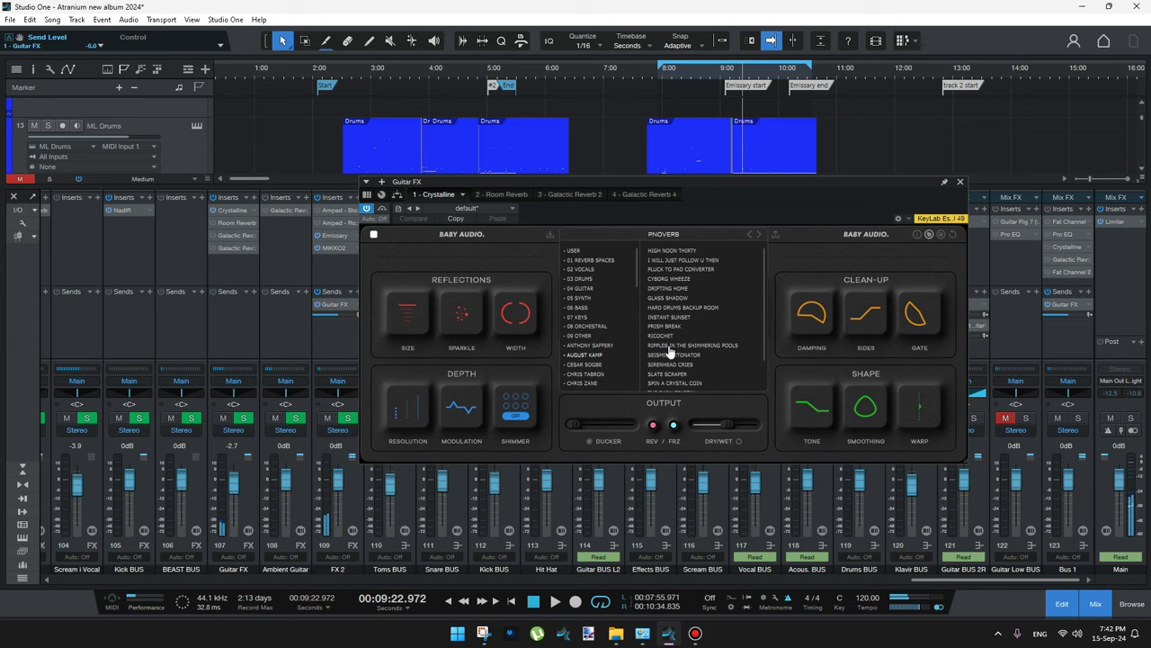
click(670, 326)
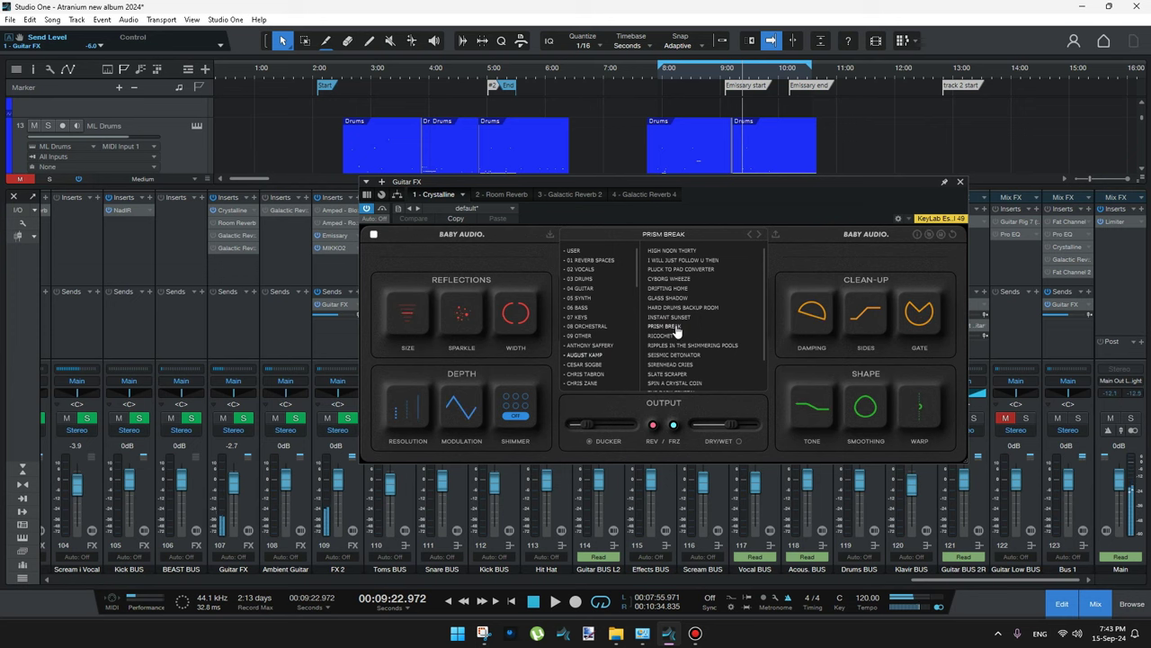
click(961, 183)
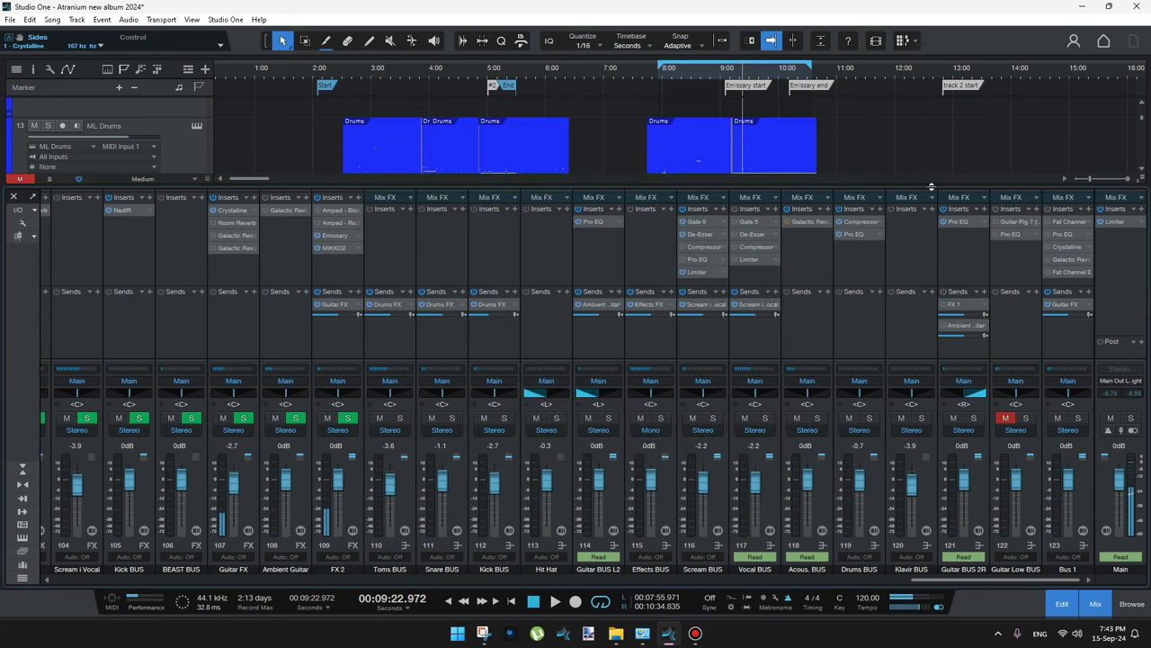